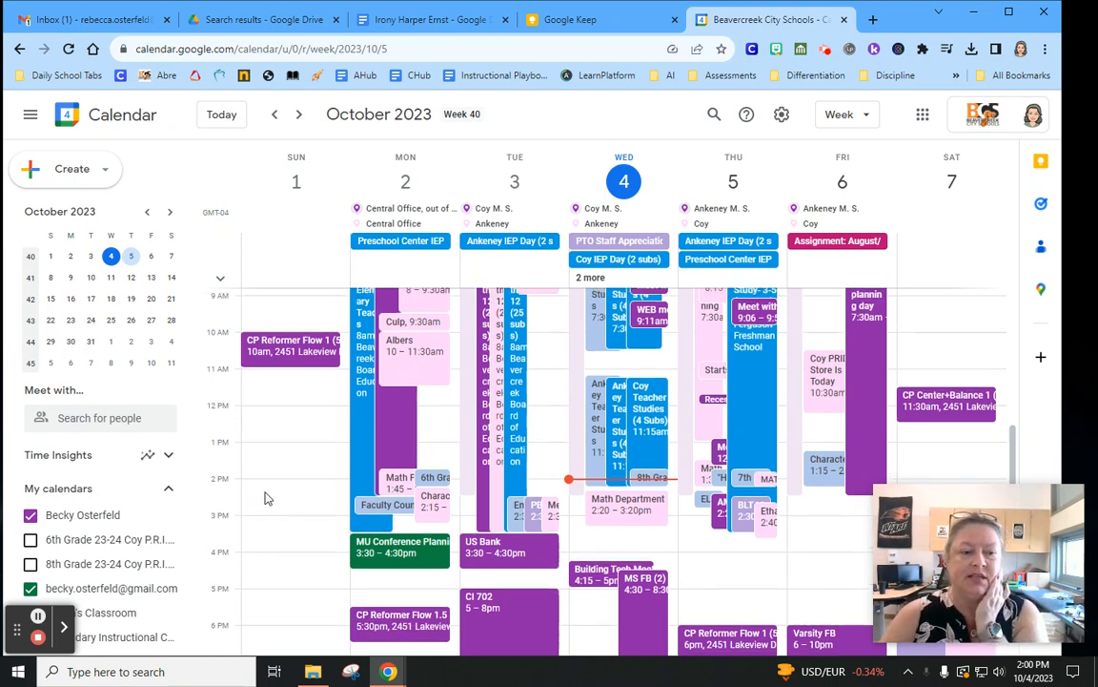
# Open the settings menu while viewing the October 1–7, 2023 week
pyautogui.scroll(3, 263, 494)
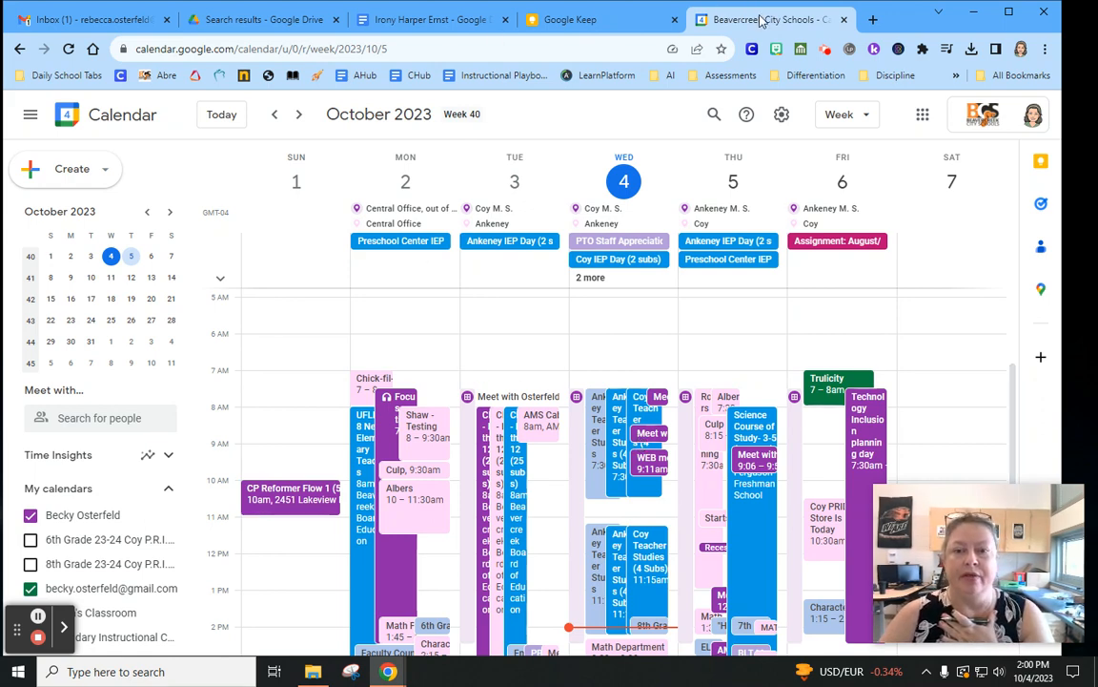
pyautogui.click(782, 115)
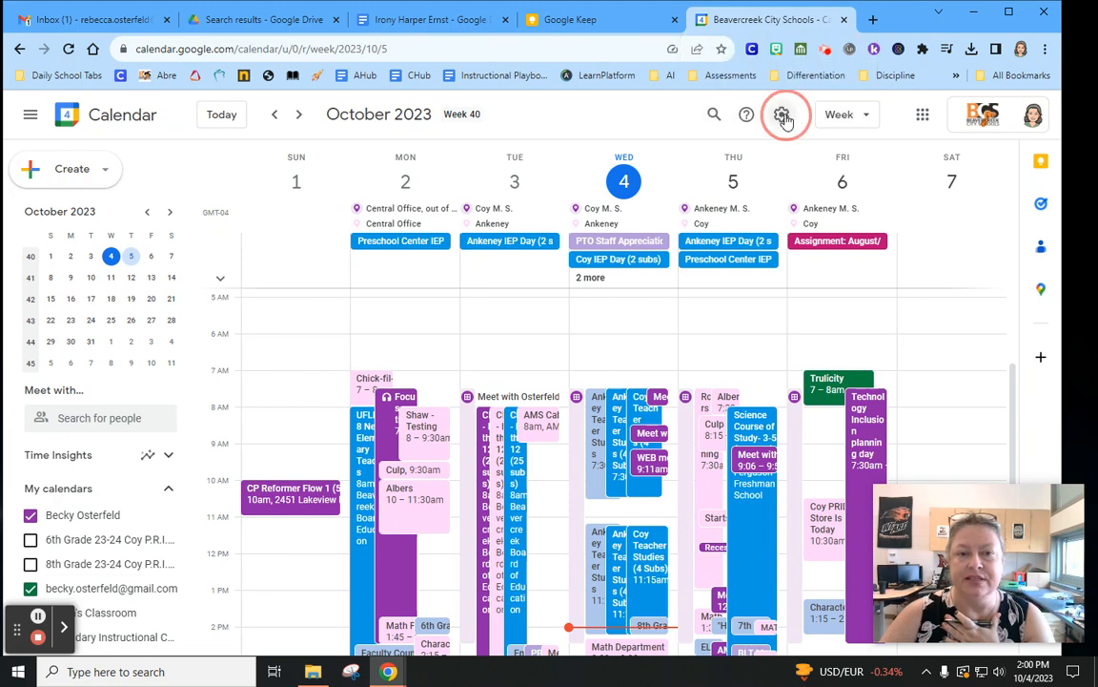
pyautogui.click(791, 153)
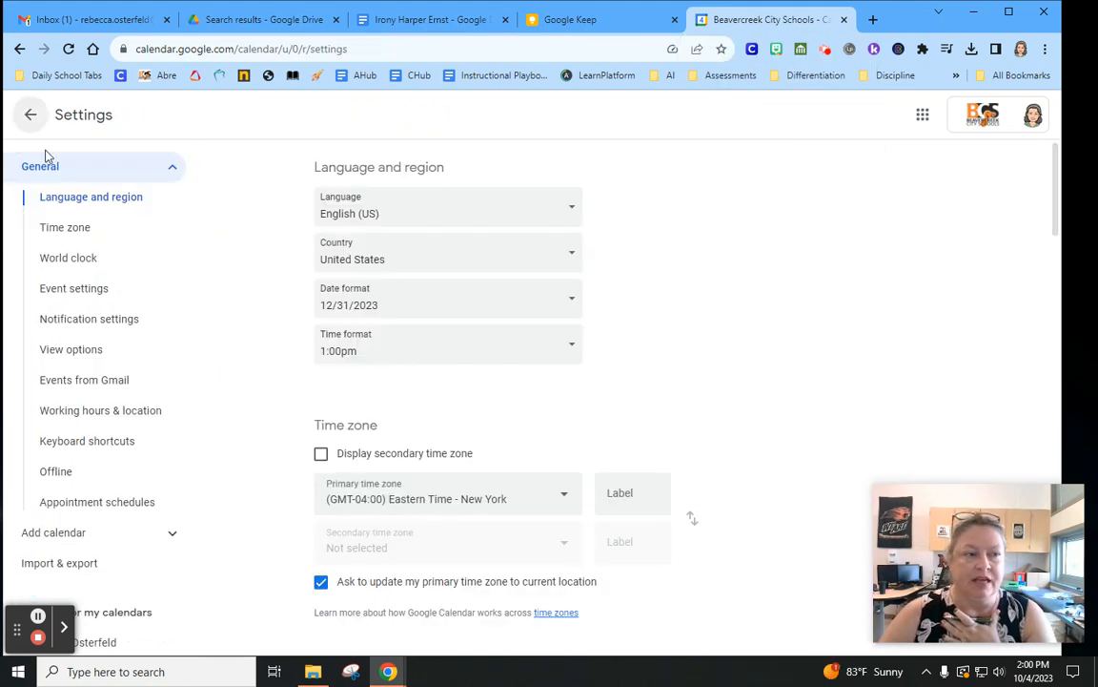
pyautogui.scroll(-3, 78, 238)
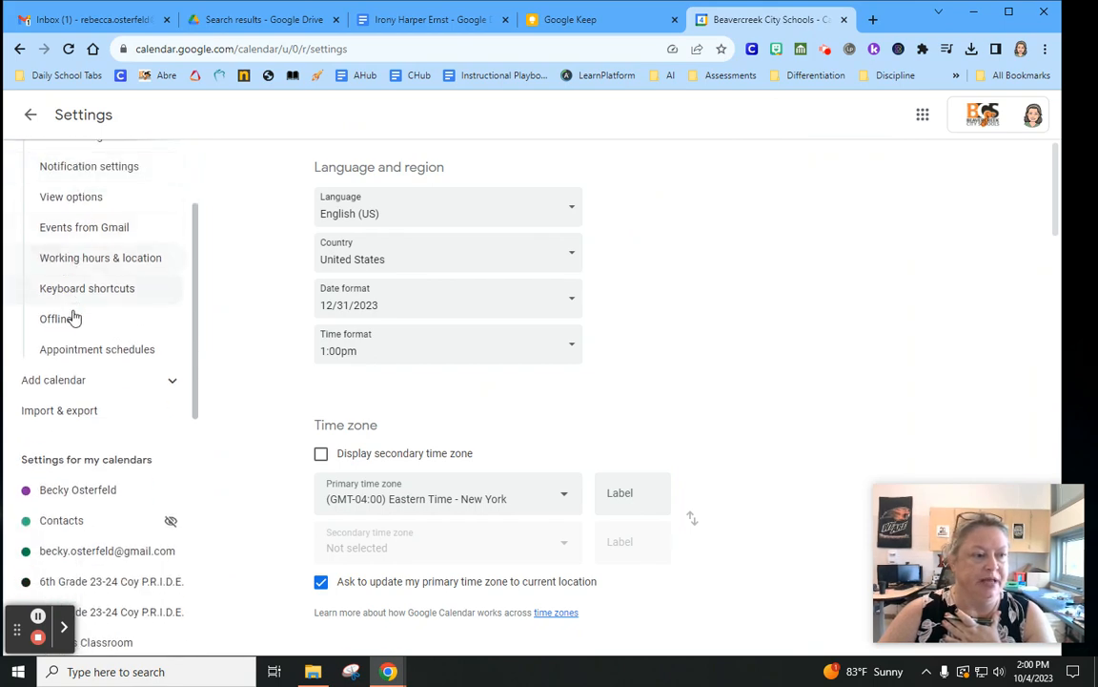
pyautogui.click(80, 353)
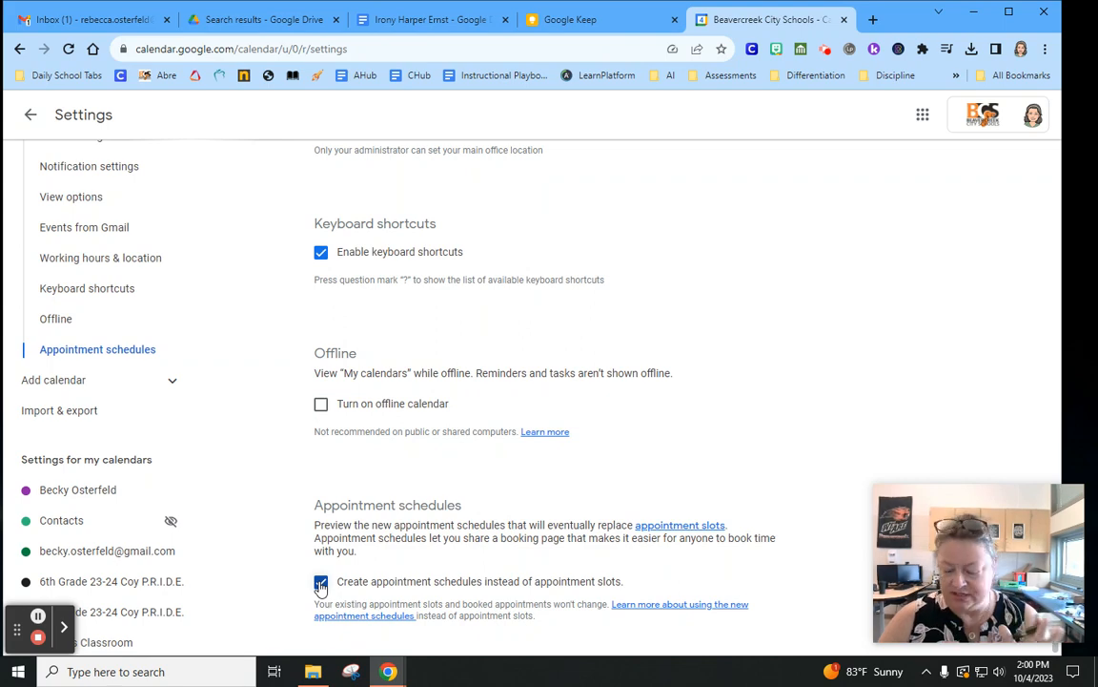
pyautogui.click(31, 116)
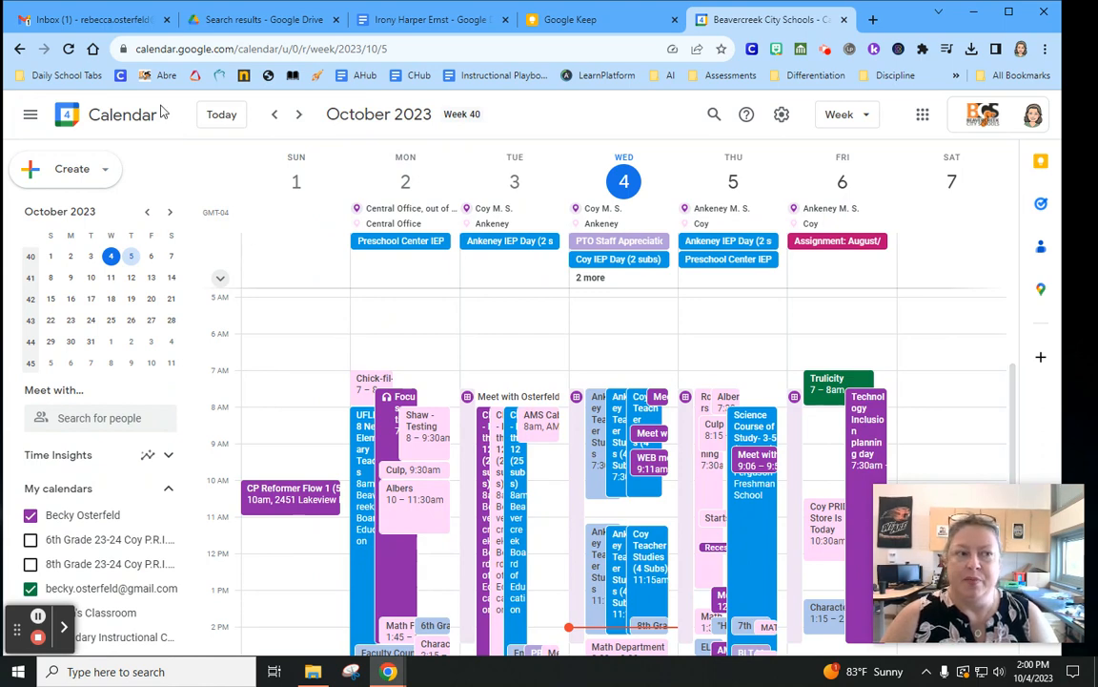
# Create a new appointment schedule titled 'Parent Teacher Conferences'
pyautogui.click(93, 170)
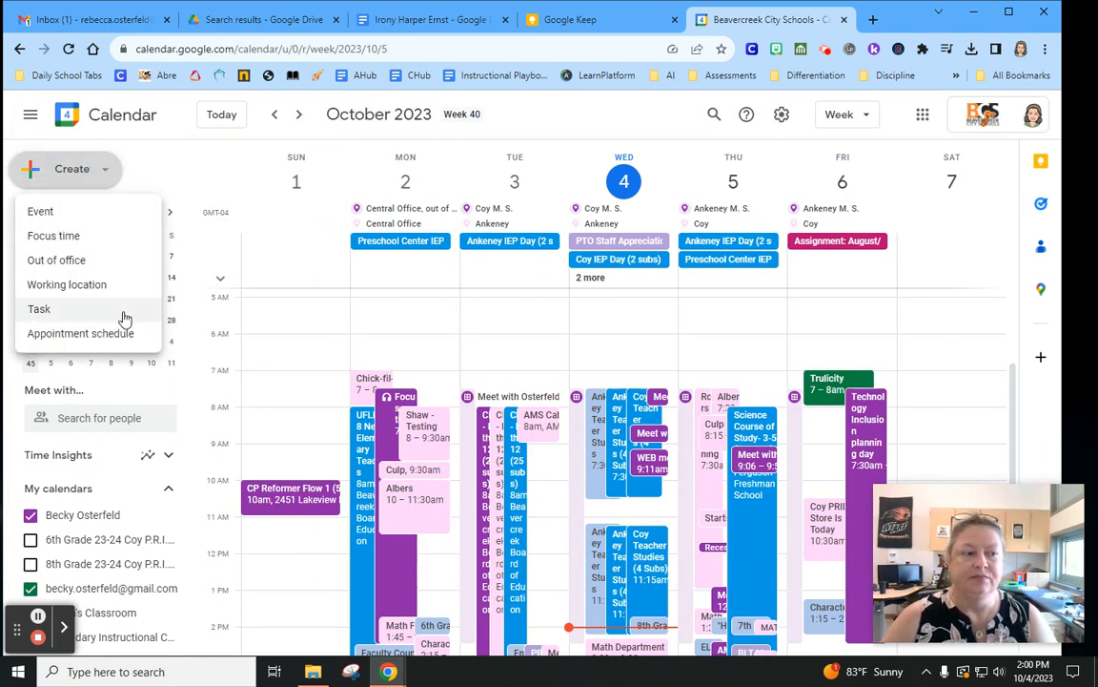
pyautogui.click(105, 333)
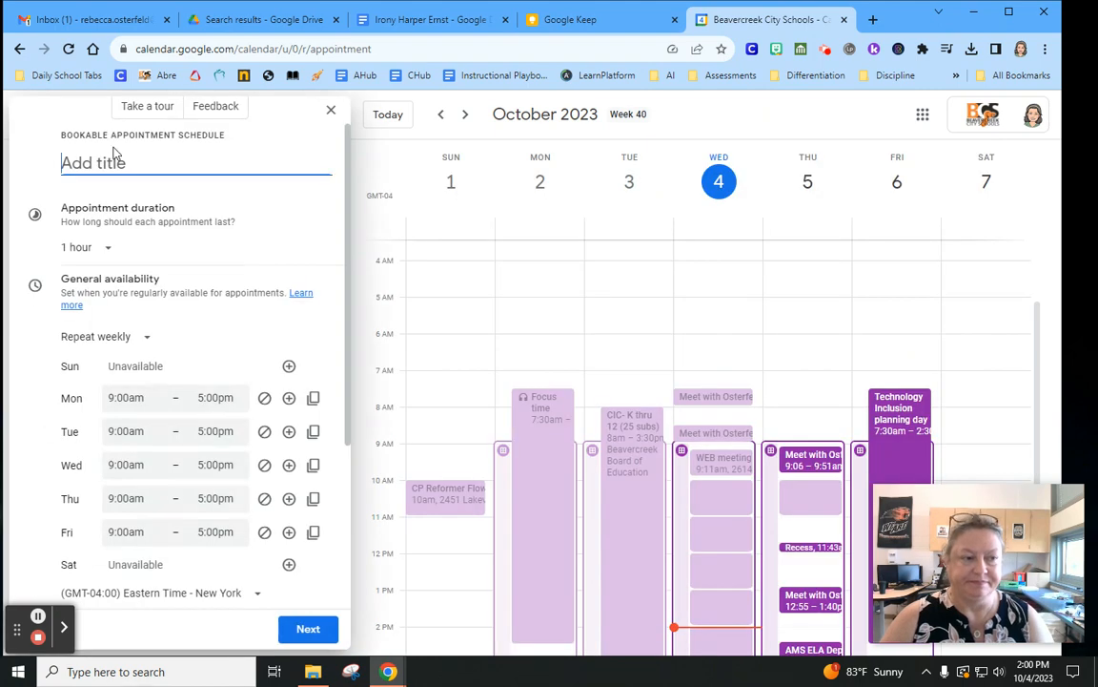
pyautogui.write('Par')
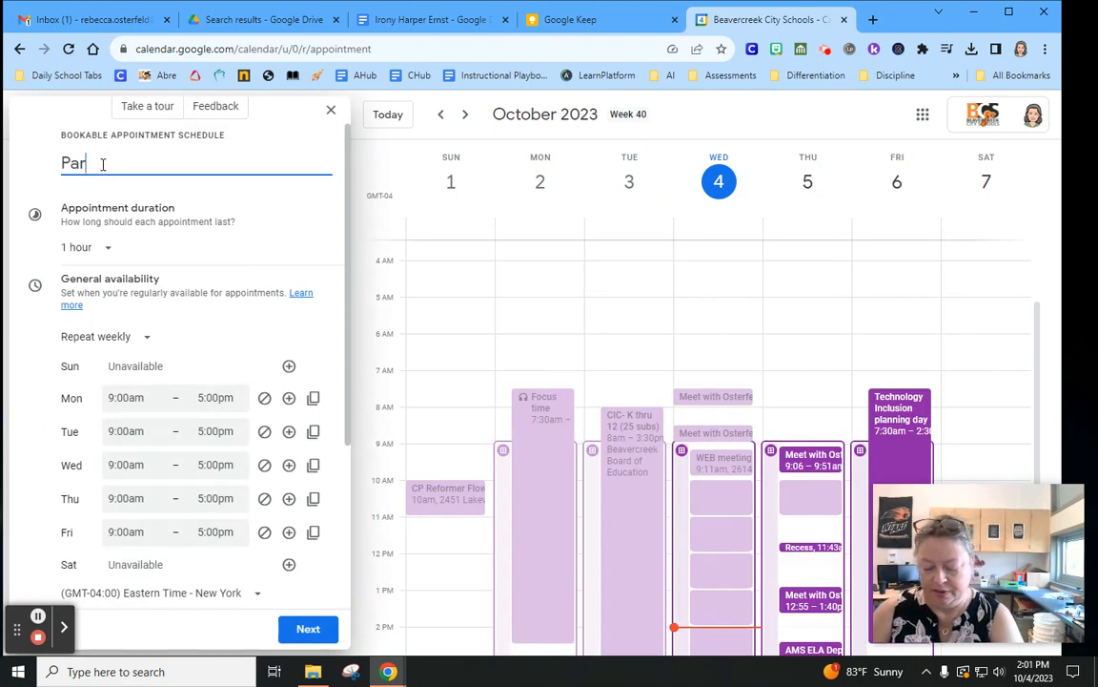
pyautogui.write('ent Teacher Conferences')
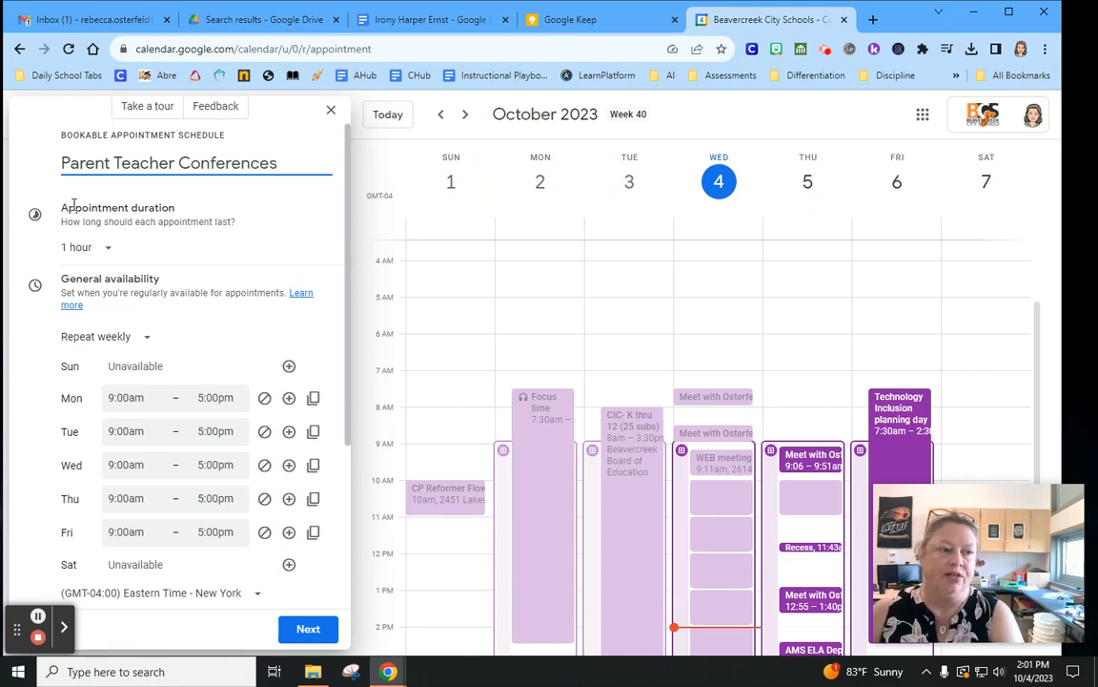
# Set 15-minute appointments and make availability a single date that does not repeat
pyautogui.click(107, 251)
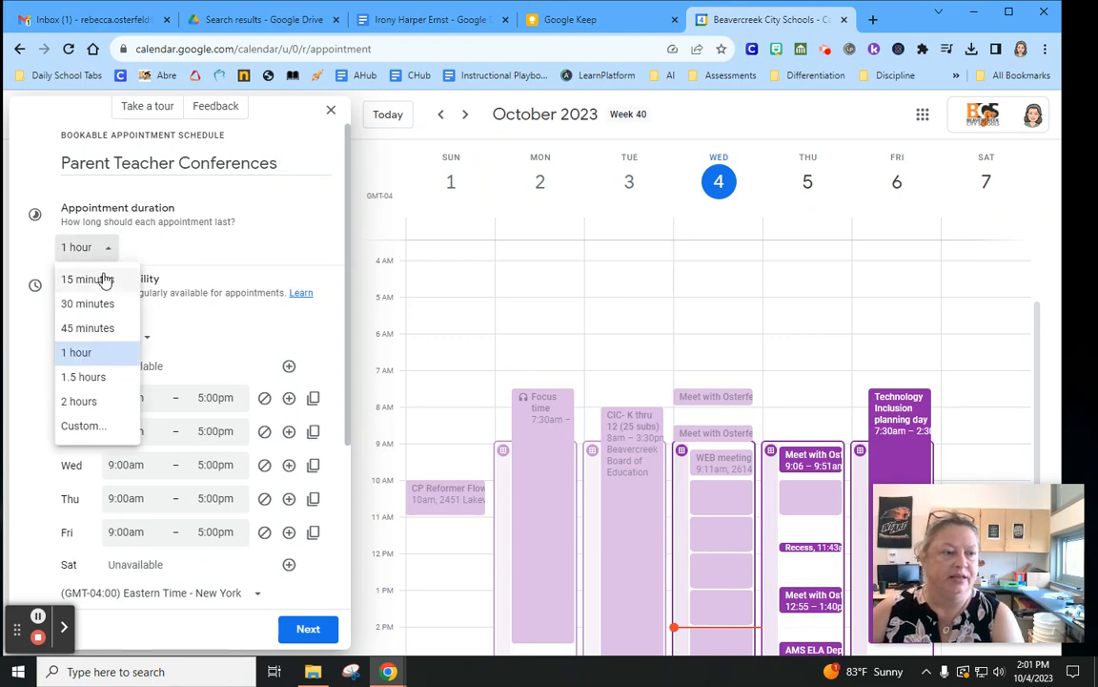
pyautogui.click(105, 279)
pyautogui.scroll(-3, 253, 248)
pyautogui.scroll(2, 253, 234)
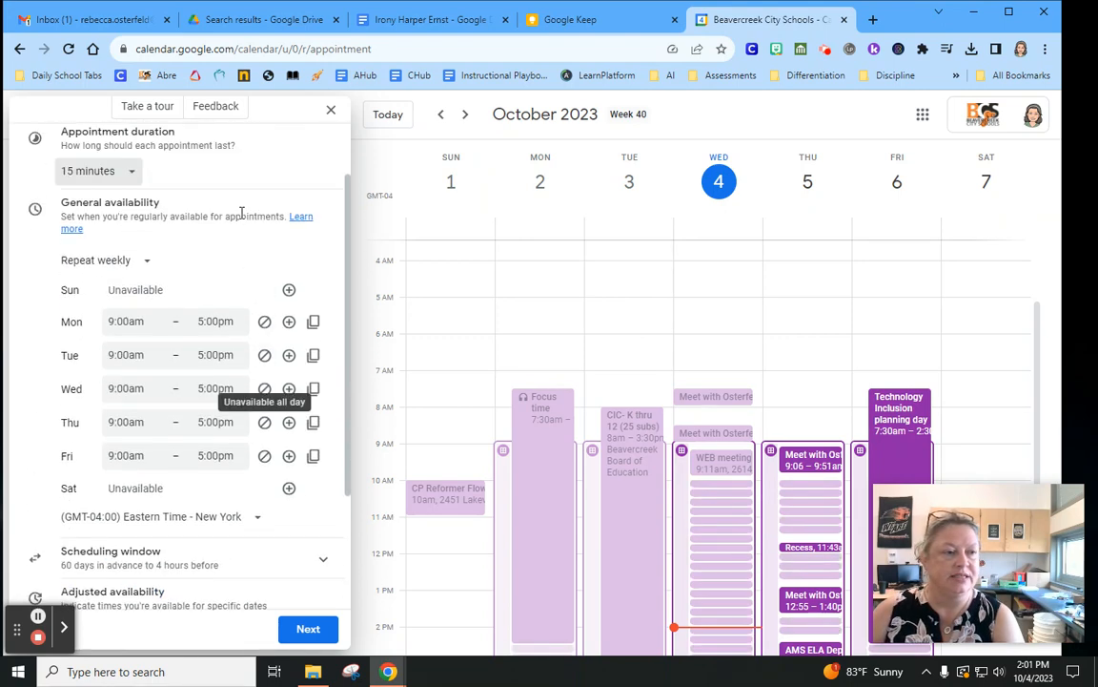
pyautogui.click(141, 263)
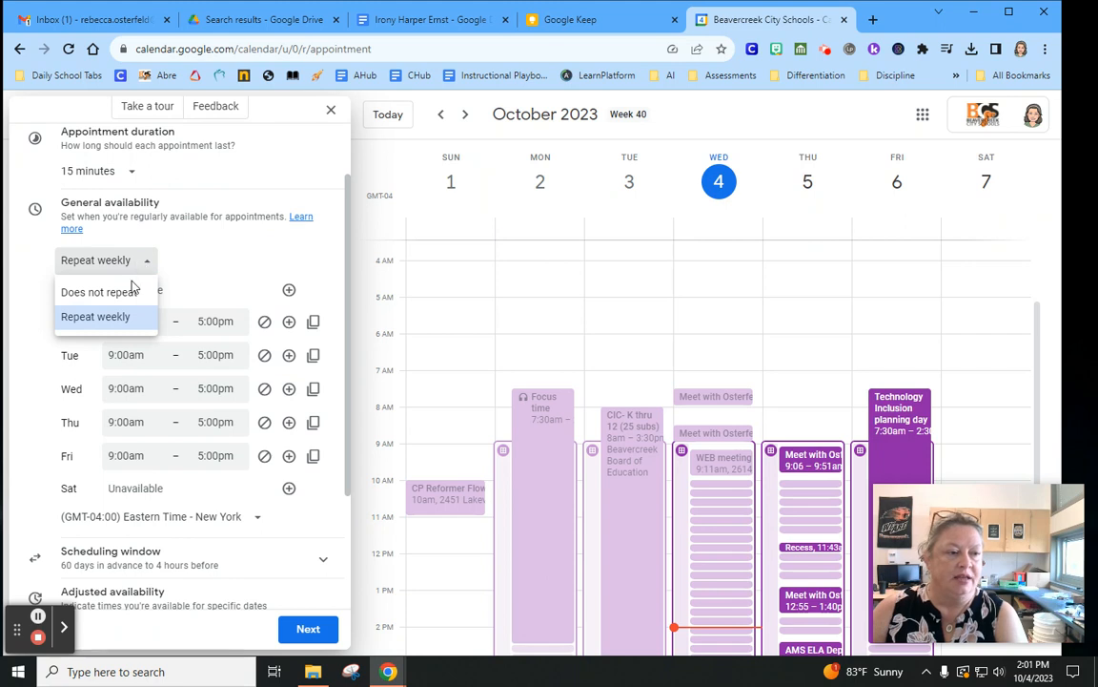
pyautogui.click(105, 291)
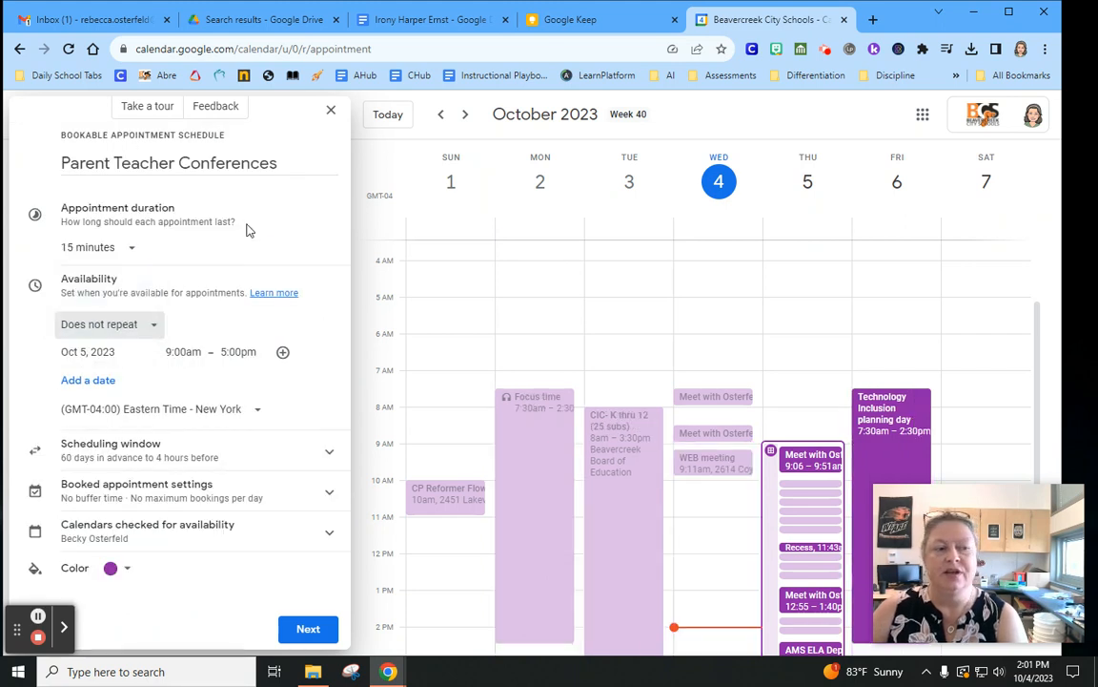
# Set the first availability date to Oct 23, 2023, from 2:45pm to 6:15pm
pyautogui.click(98, 353)
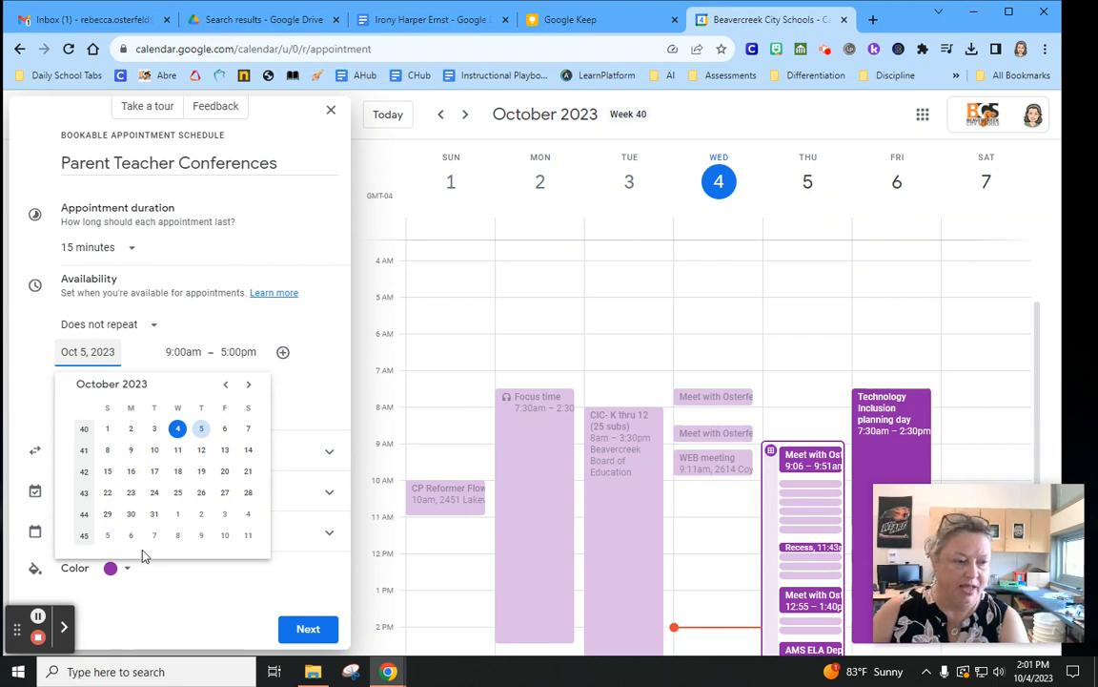
pyautogui.click(131, 492)
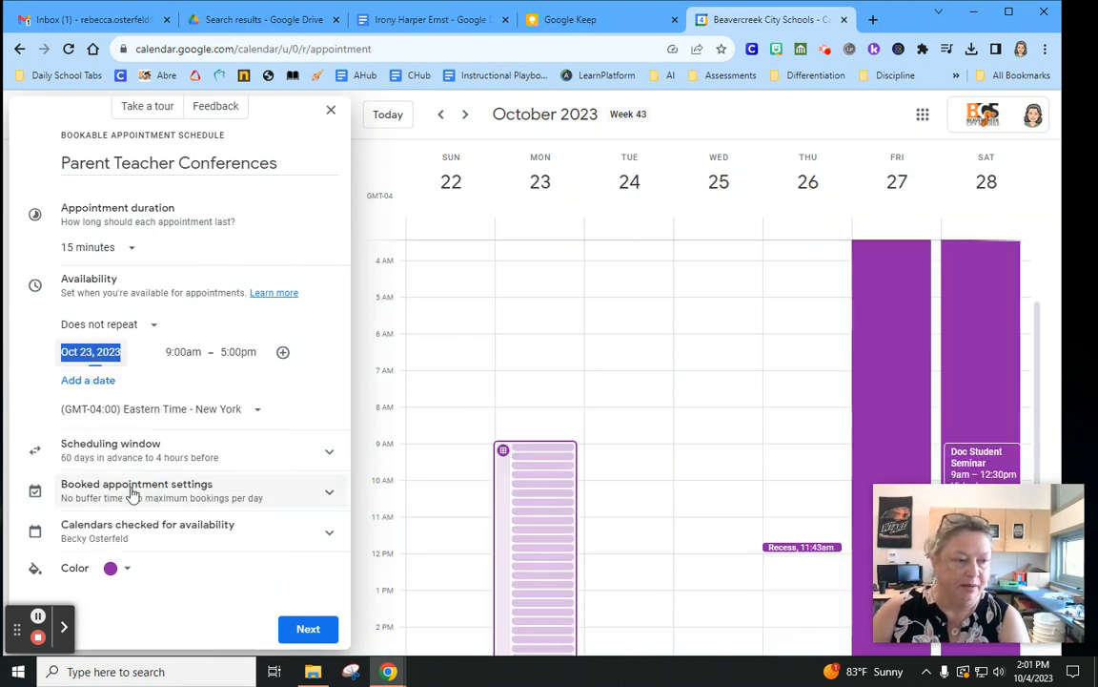
pyautogui.click(183, 352)
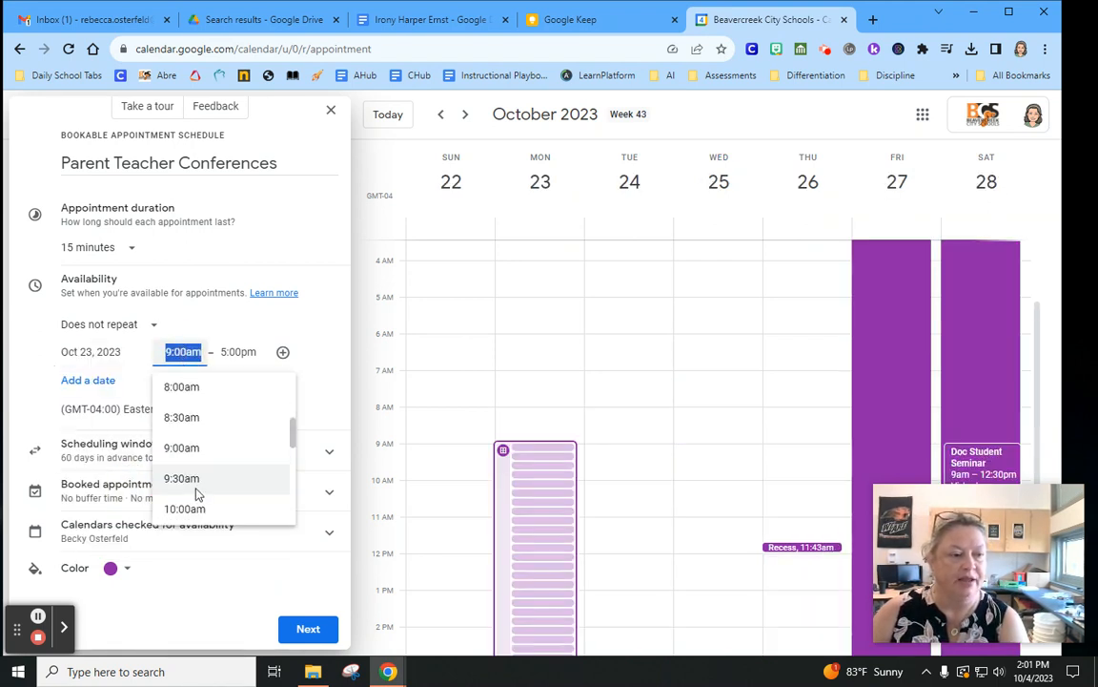
pyautogui.scroll(1, 192, 474)
pyautogui.scroll(-6, 194, 463)
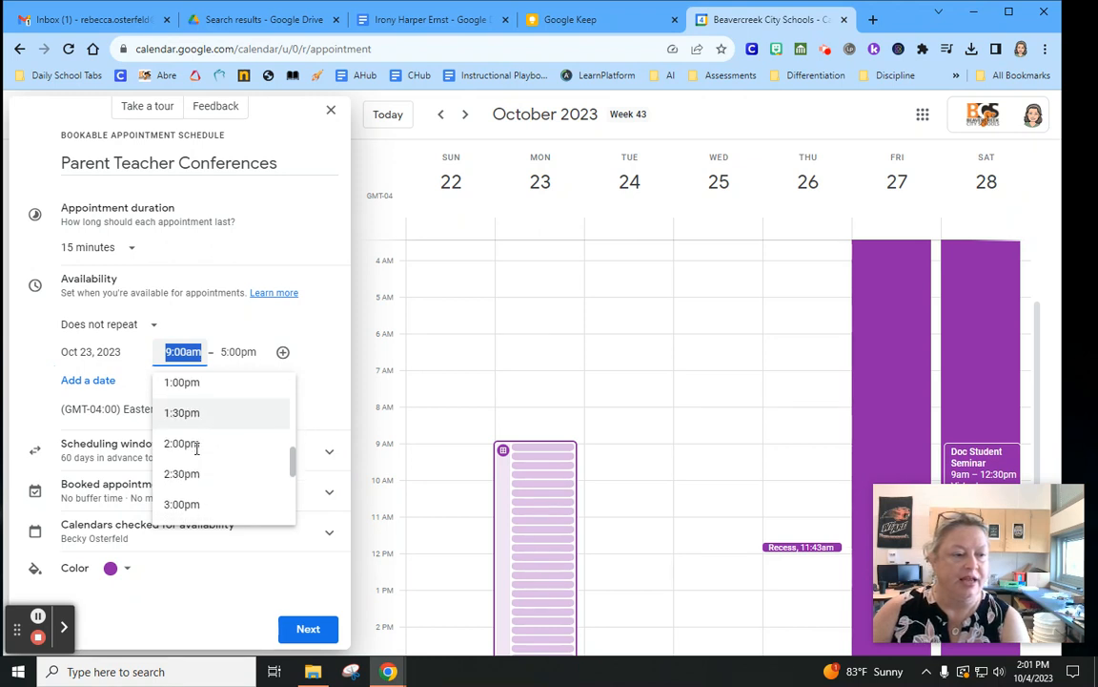
pyautogui.scroll(1, 197, 454)
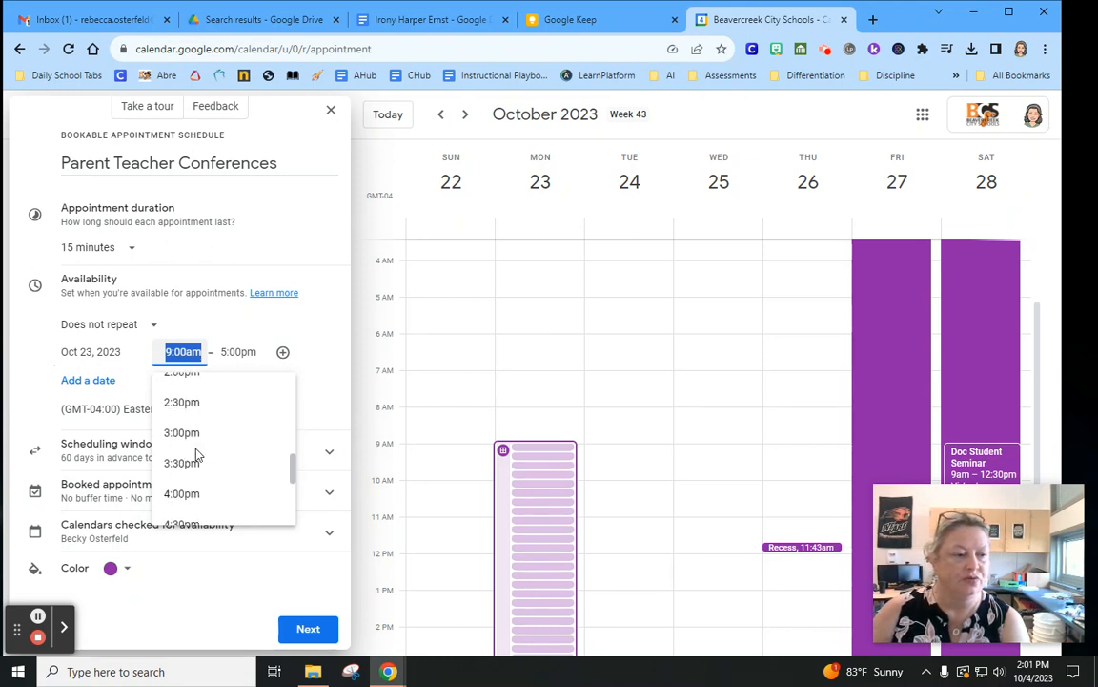
pyautogui.click(184, 400)
pyautogui.click(178, 351)
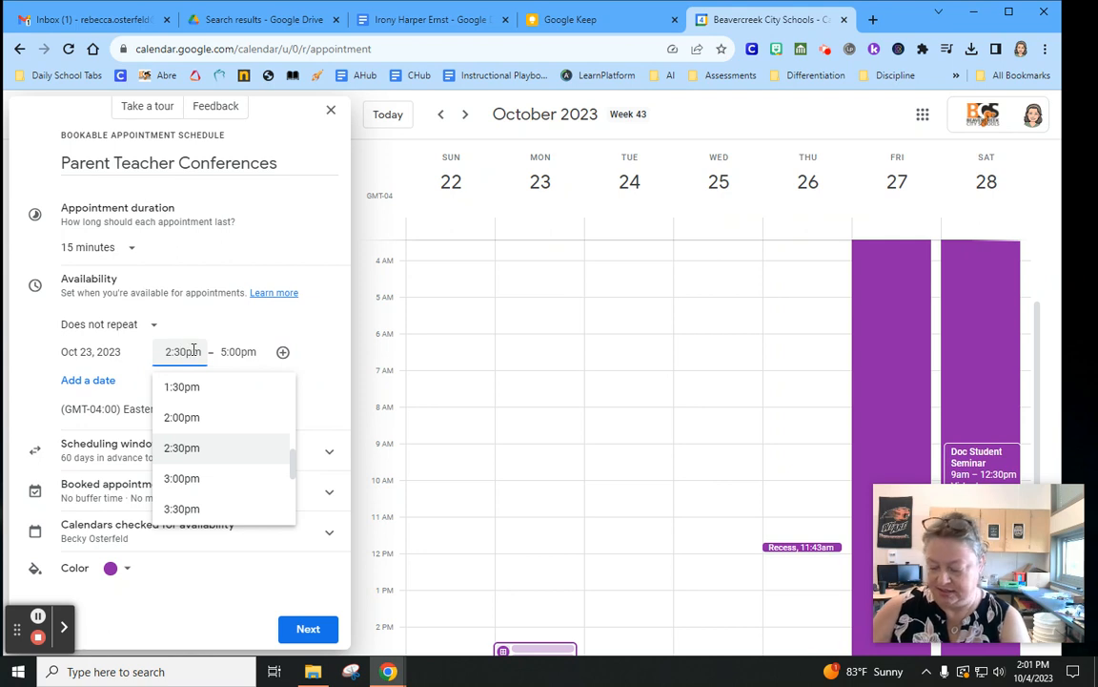
pyautogui.press('BackSpace')
pyautogui.press('BackSpace')
pyautogui.write('45')
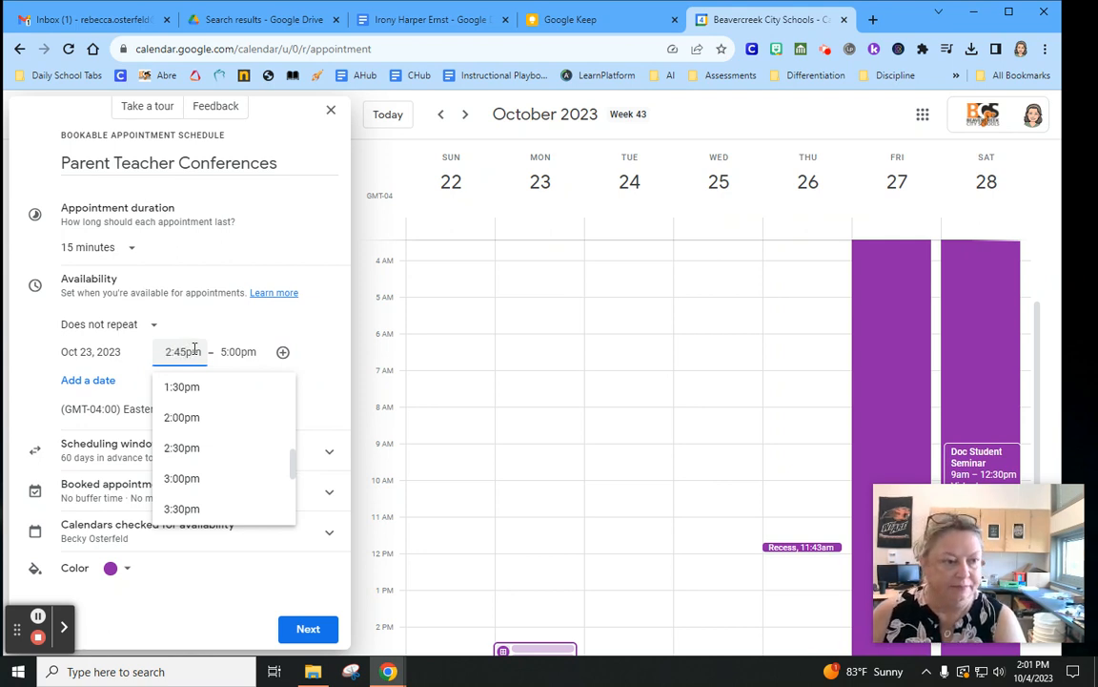
pyautogui.press('Tab')
pyautogui.click(237, 352)
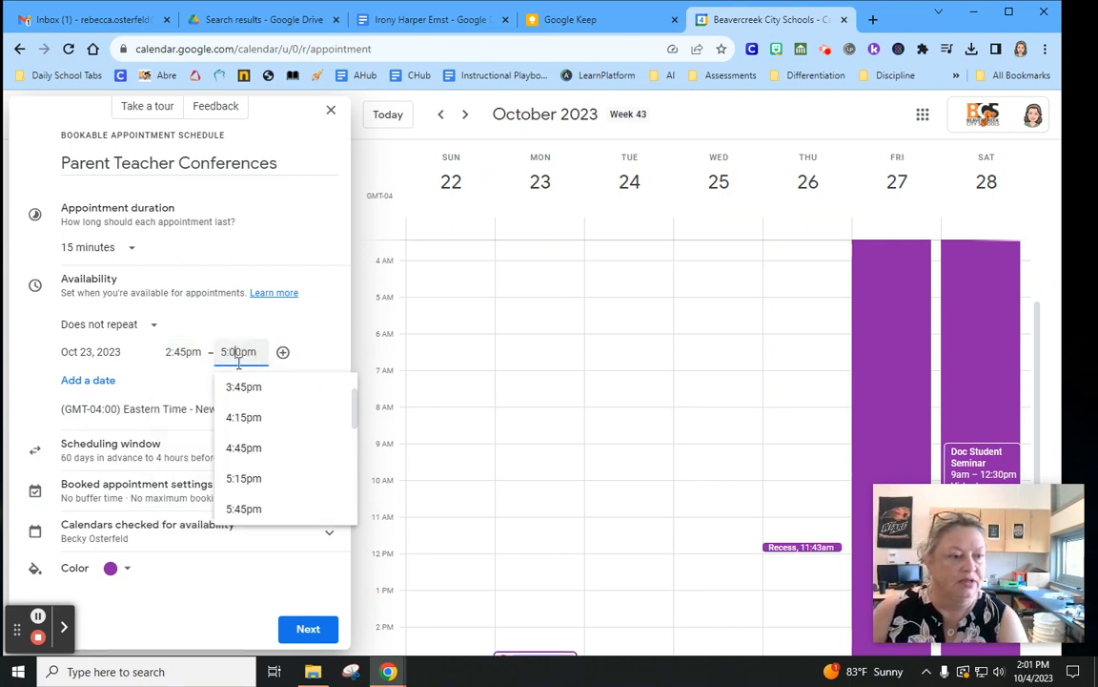
pyautogui.scroll(-2, 277, 476)
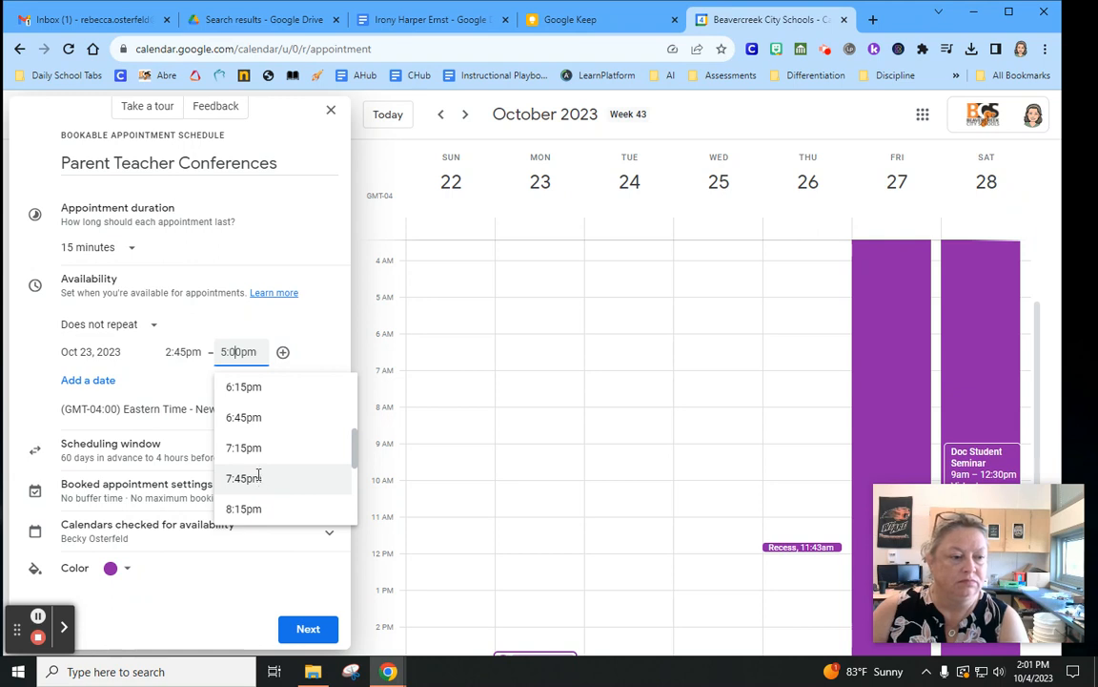
pyautogui.click(244, 388)
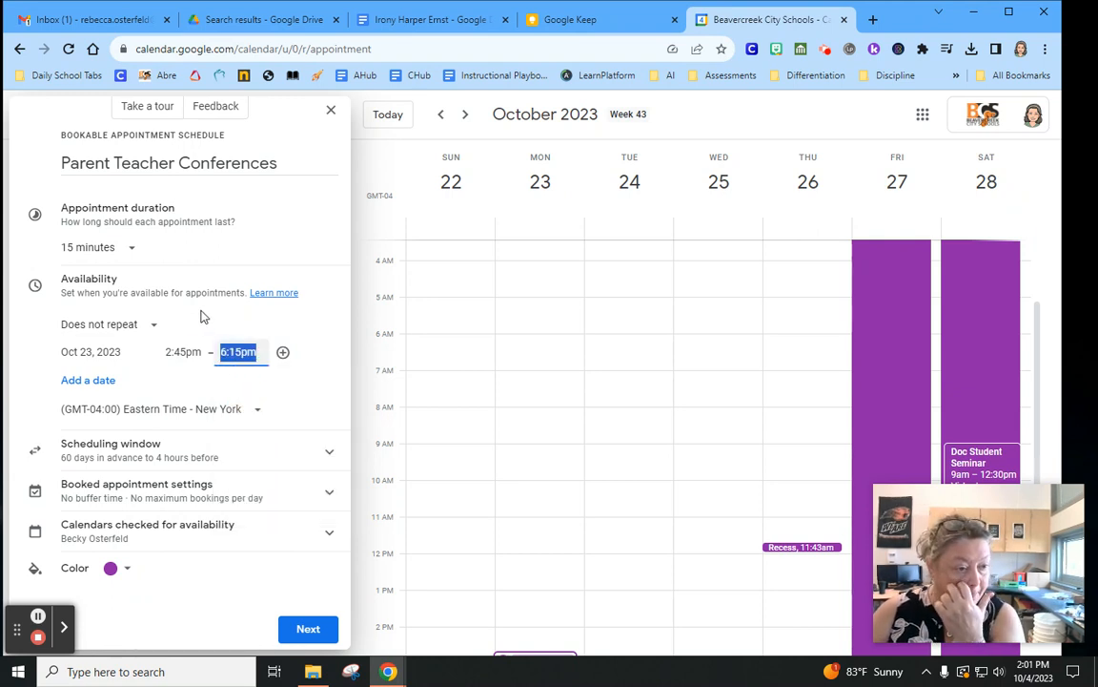
# Add Oct 26 availability from 2:30pm to 6:30pm
pyautogui.click(76, 350)
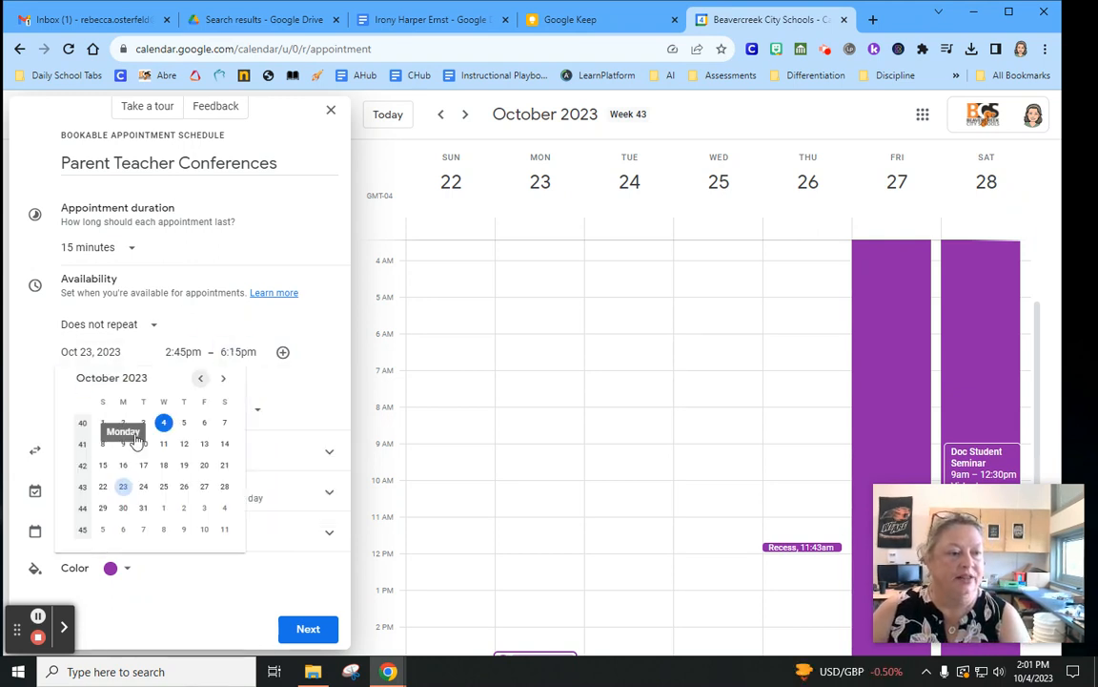
pyautogui.click(184, 488)
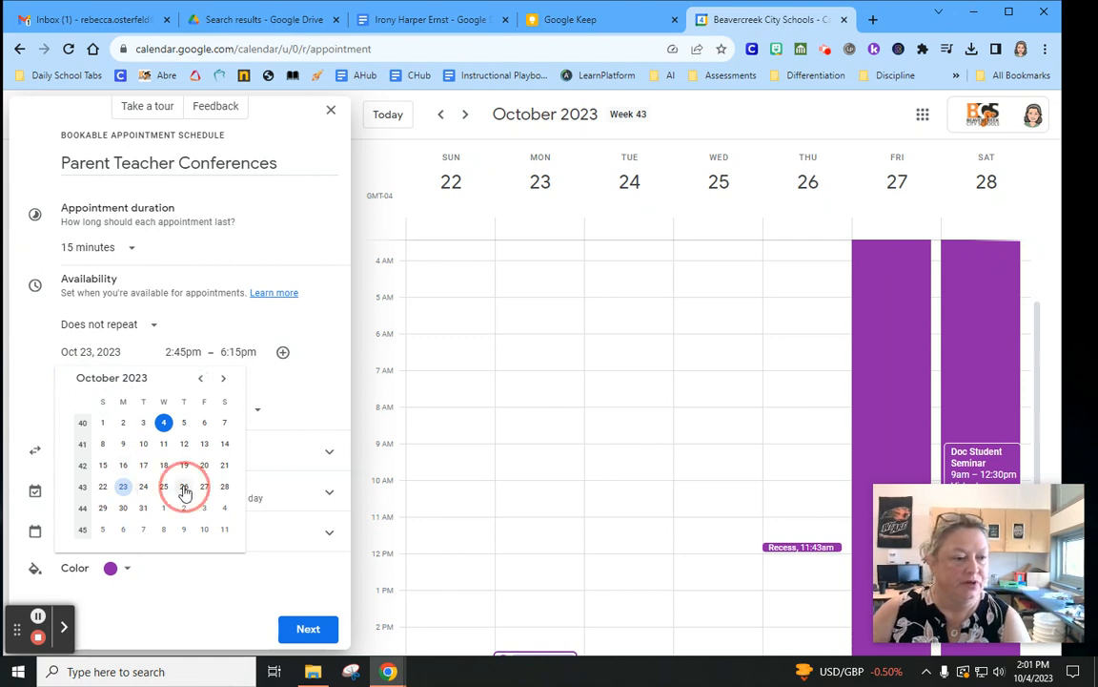
pyautogui.click(183, 378)
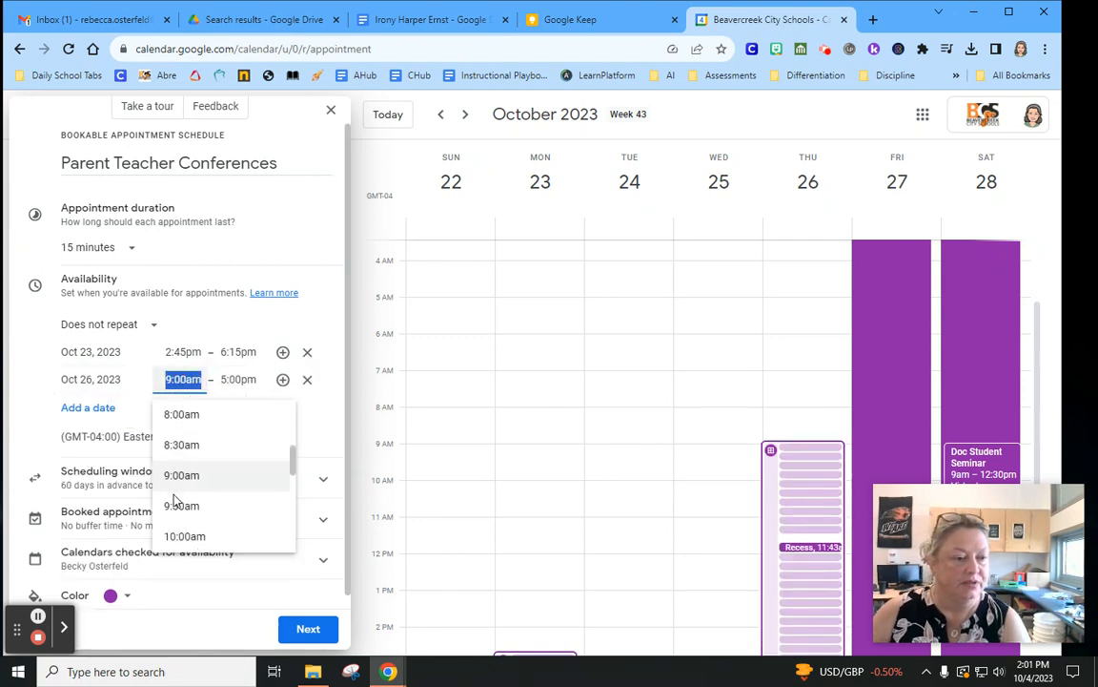
pyautogui.scroll(-5, 177, 501)
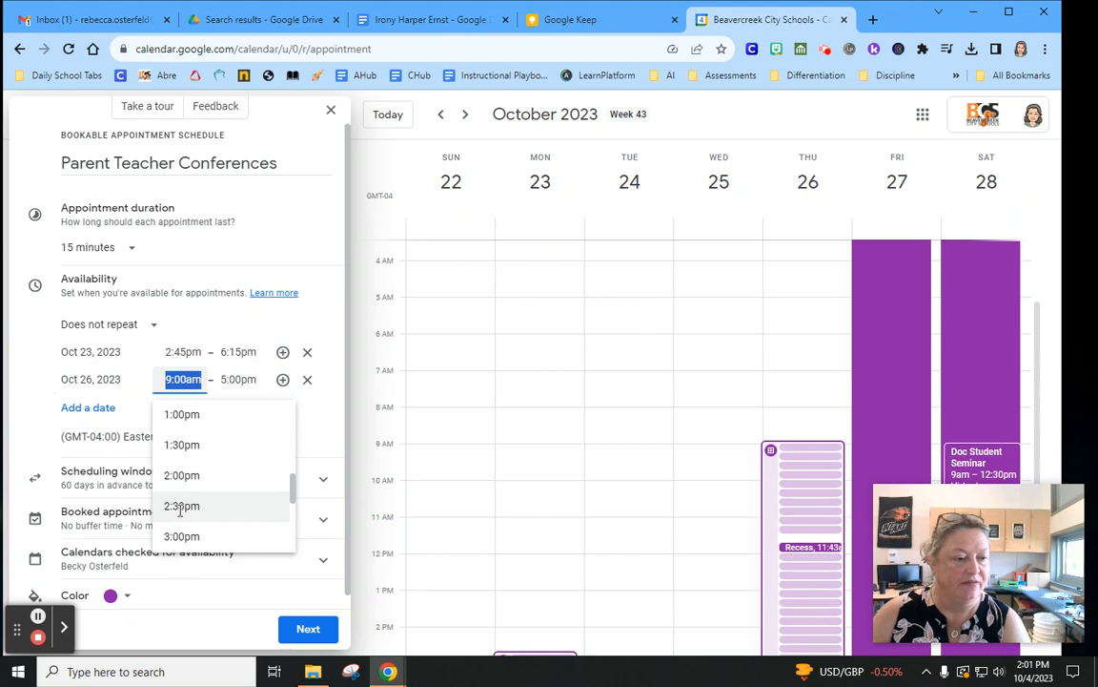
pyautogui.click(180, 508)
pyautogui.click(237, 380)
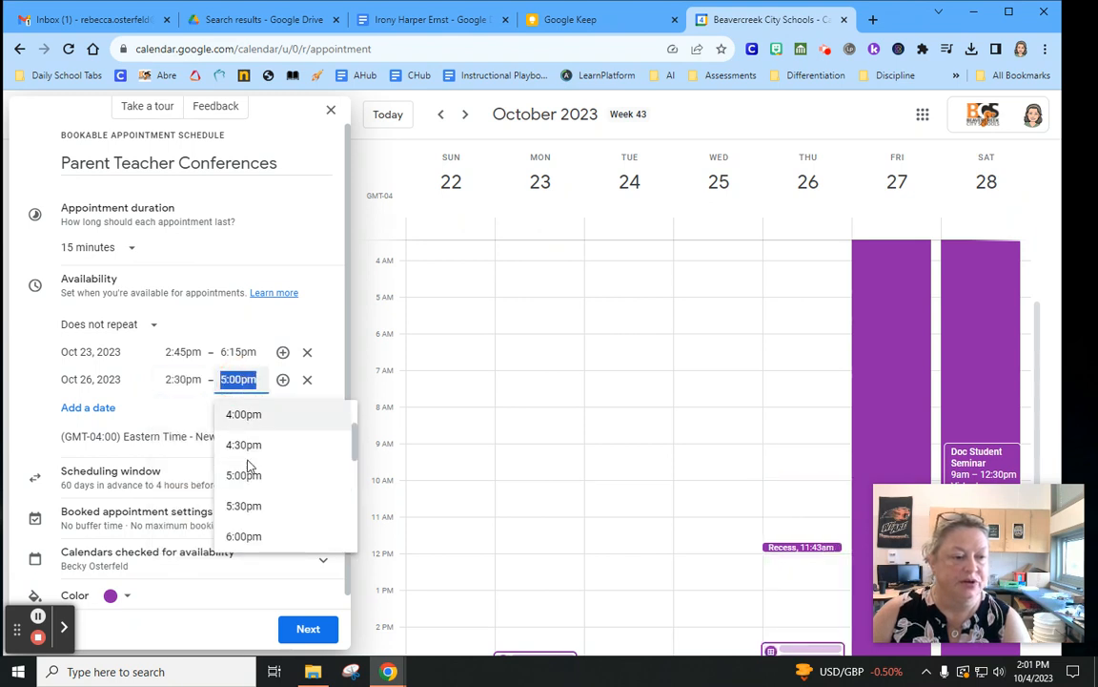
pyautogui.scroll(-2, 245, 482)
pyautogui.click(245, 488)
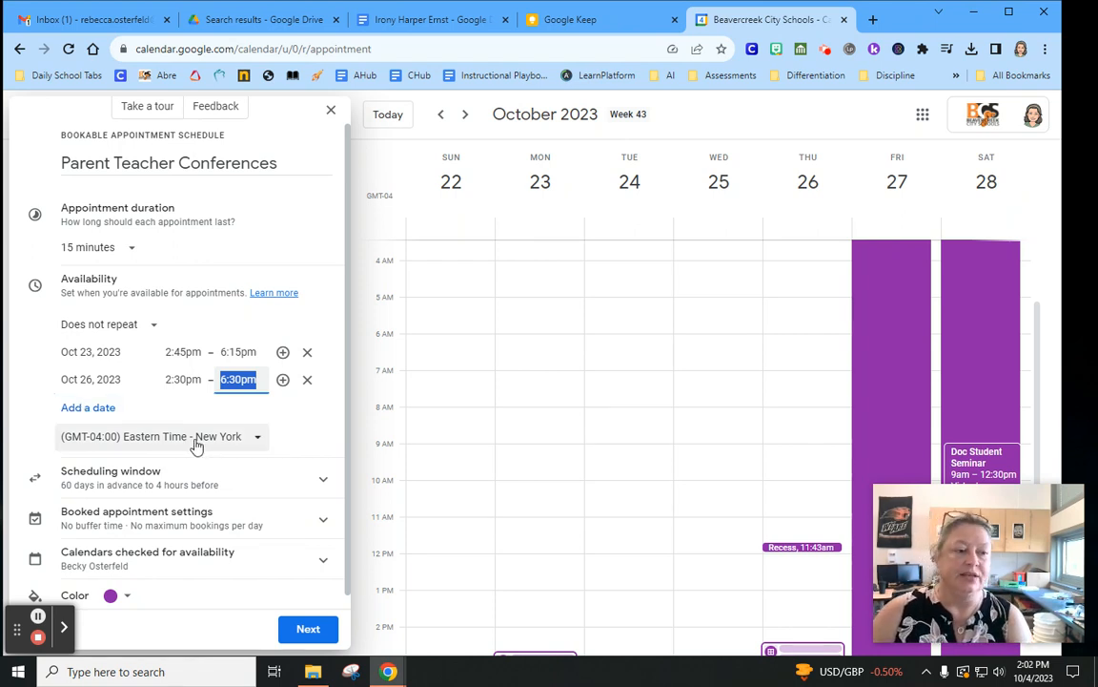
pyautogui.scroll(-1, 274, 479)
# Raise minimum booking notice to 12 hours, keeping the 60-day advance window
pyautogui.click(317, 463)
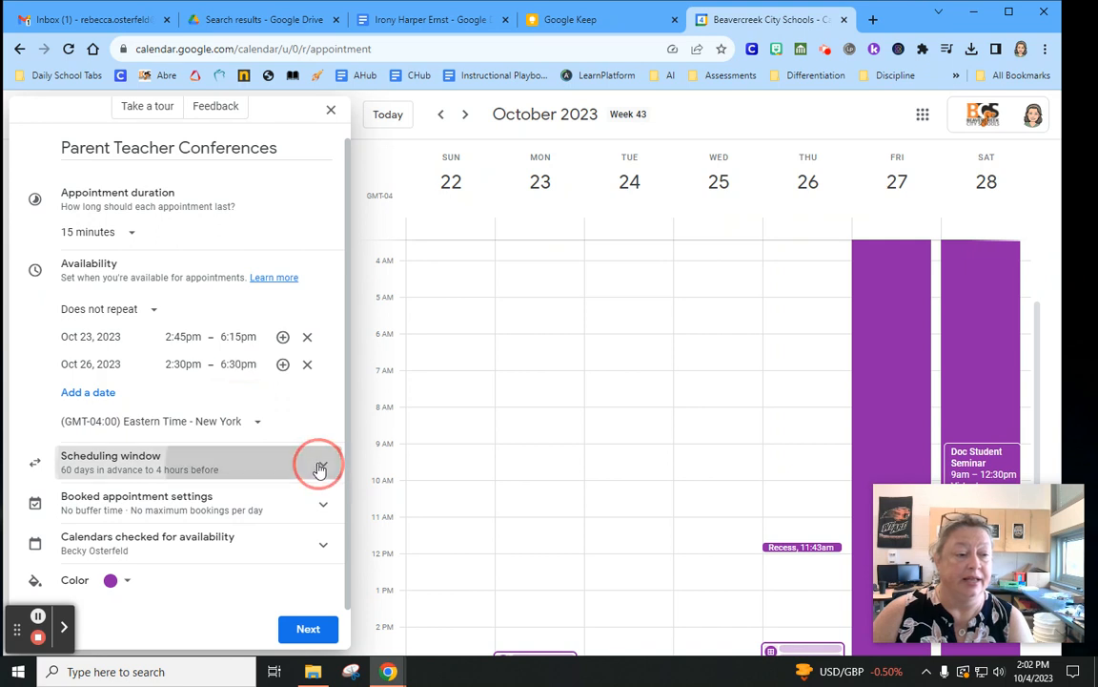
pyautogui.scroll(-3, 305, 467)
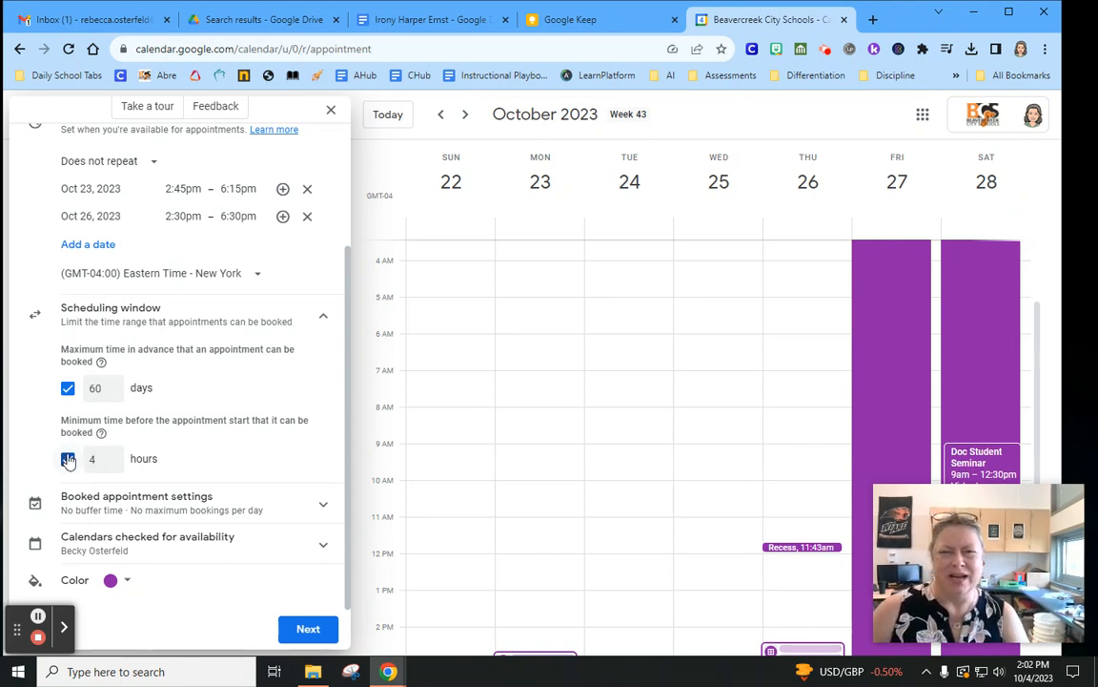
pyautogui.click(111, 456)
pyautogui.click(111, 457)
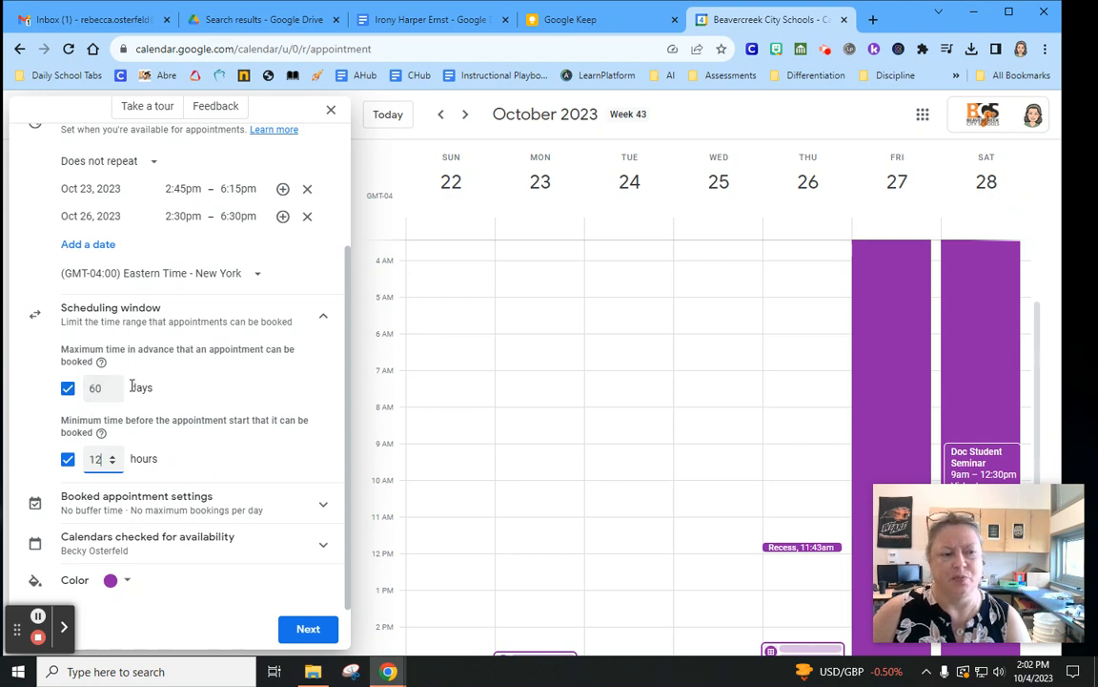
pyautogui.click(319, 503)
pyautogui.scroll(-3, 286, 487)
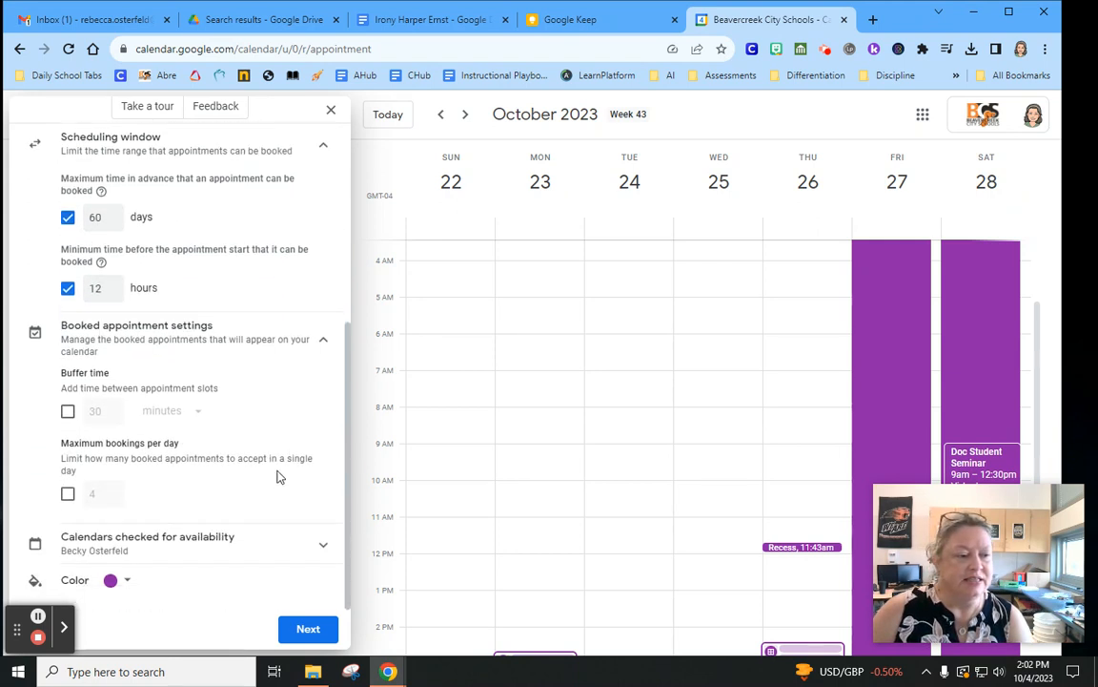
# Leave buffer time off and expand Calendars checked for availability
pyautogui.click(67, 412)
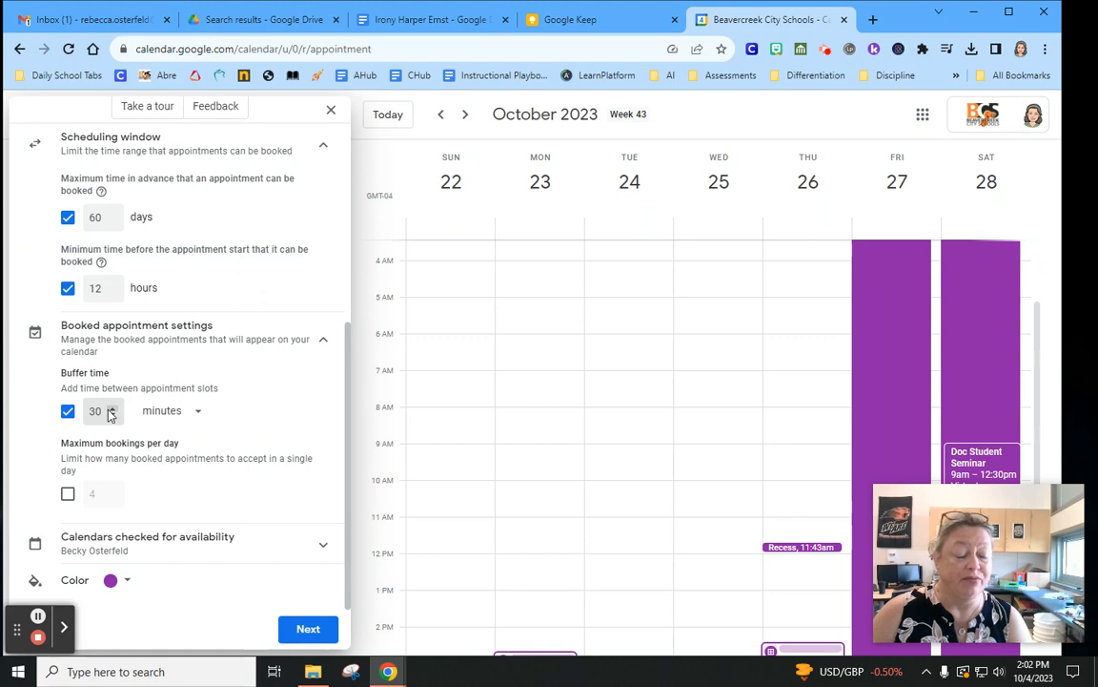
pyautogui.click(68, 411)
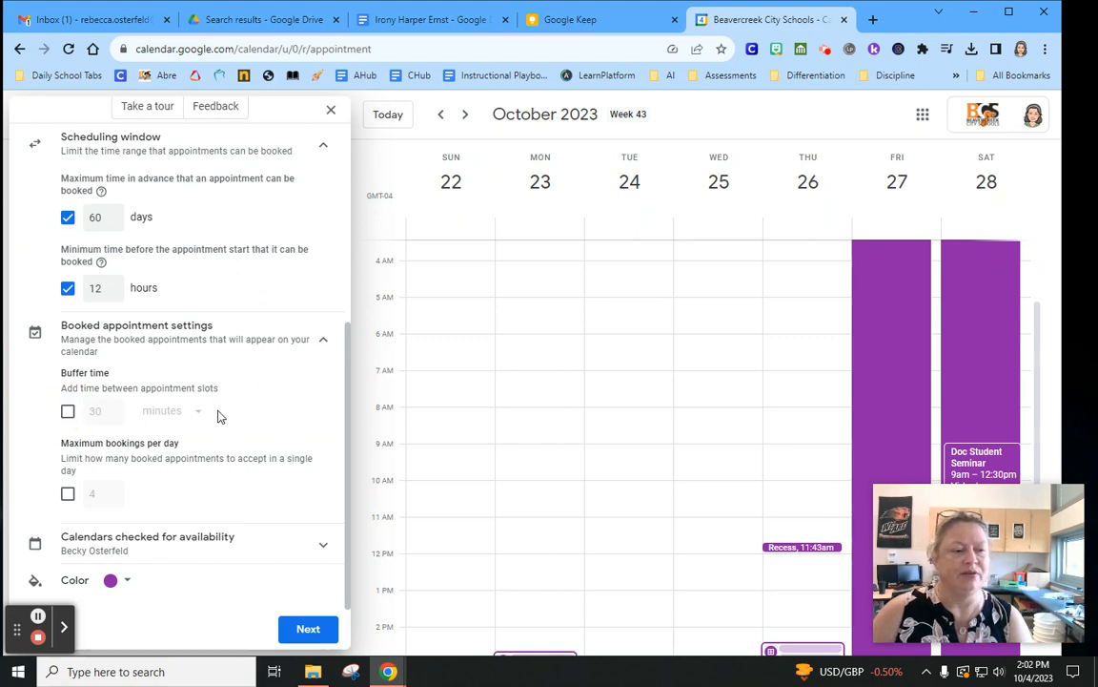
pyautogui.click(321, 543)
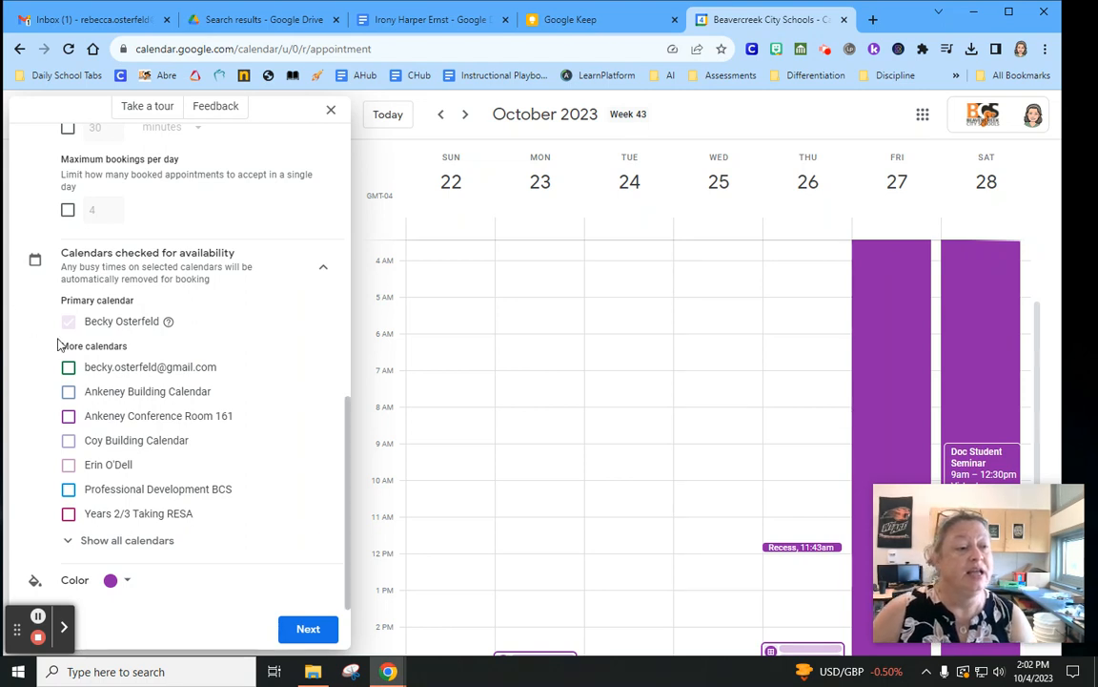
# Keep only the primary calendar checked for availability and continue to booking page settings
pyautogui.click(67, 464)
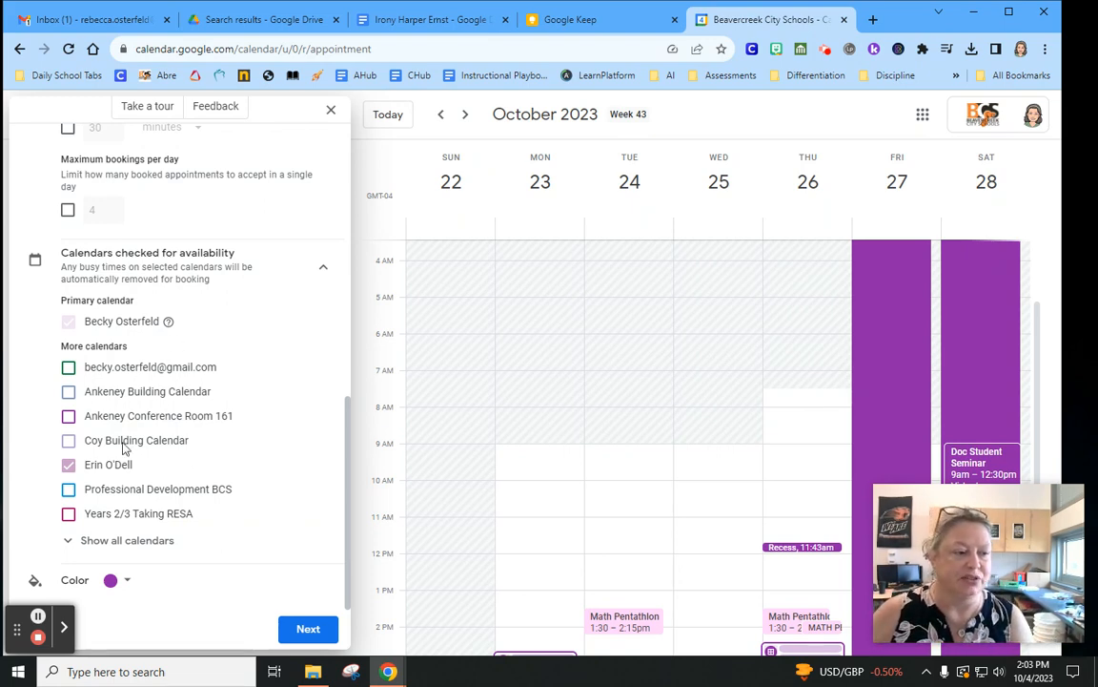
pyautogui.click(68, 465)
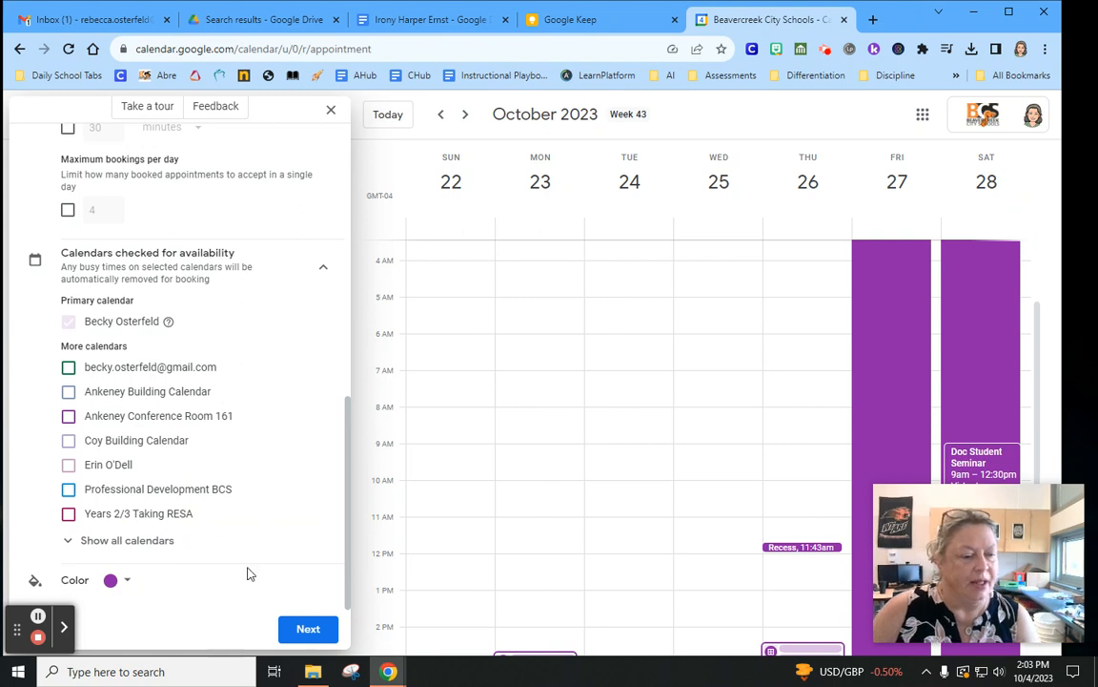
pyautogui.click(310, 628)
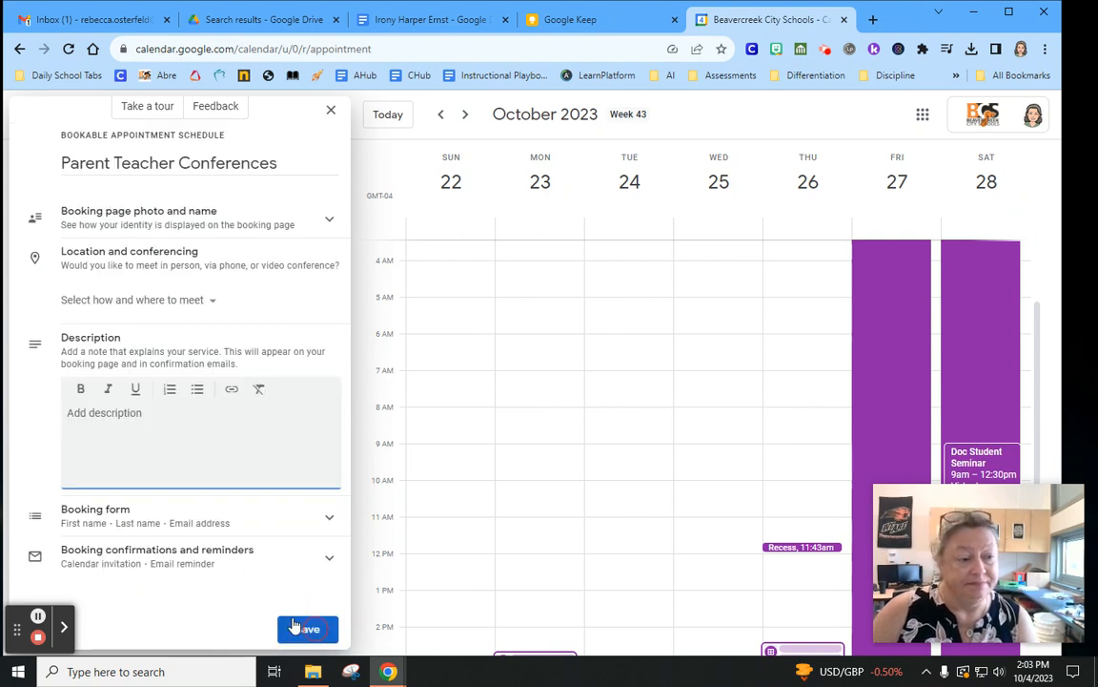
# Make the conferences in-person meetings at Coy 1504 and expand the Booking form section
pyautogui.click(155, 223)
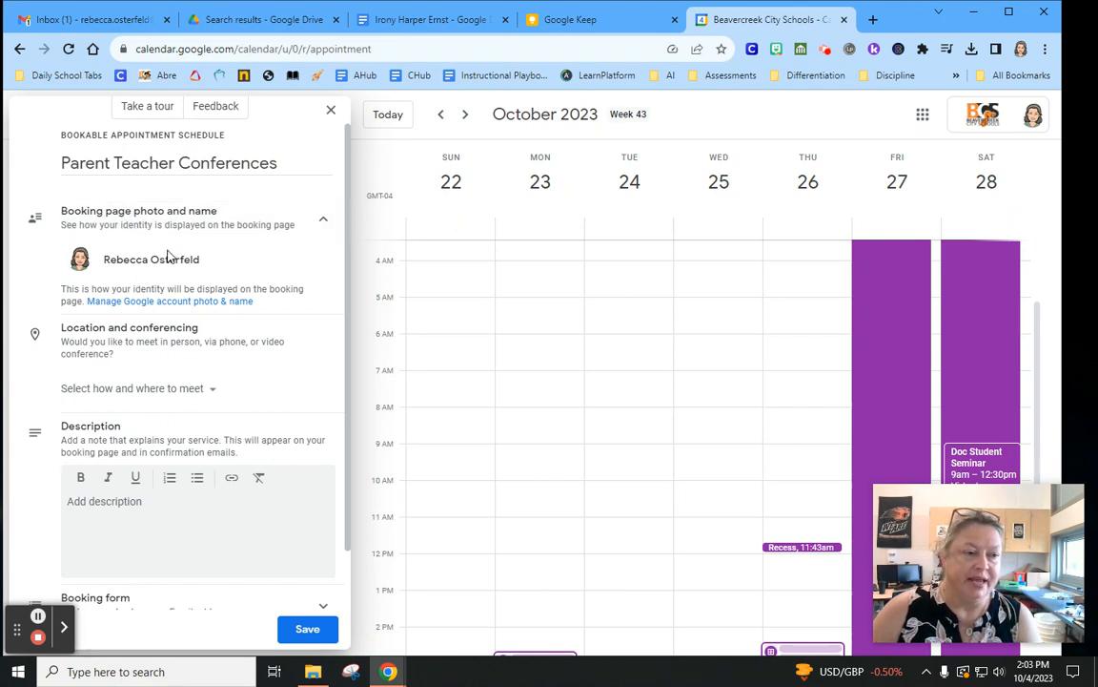
pyautogui.click(129, 387)
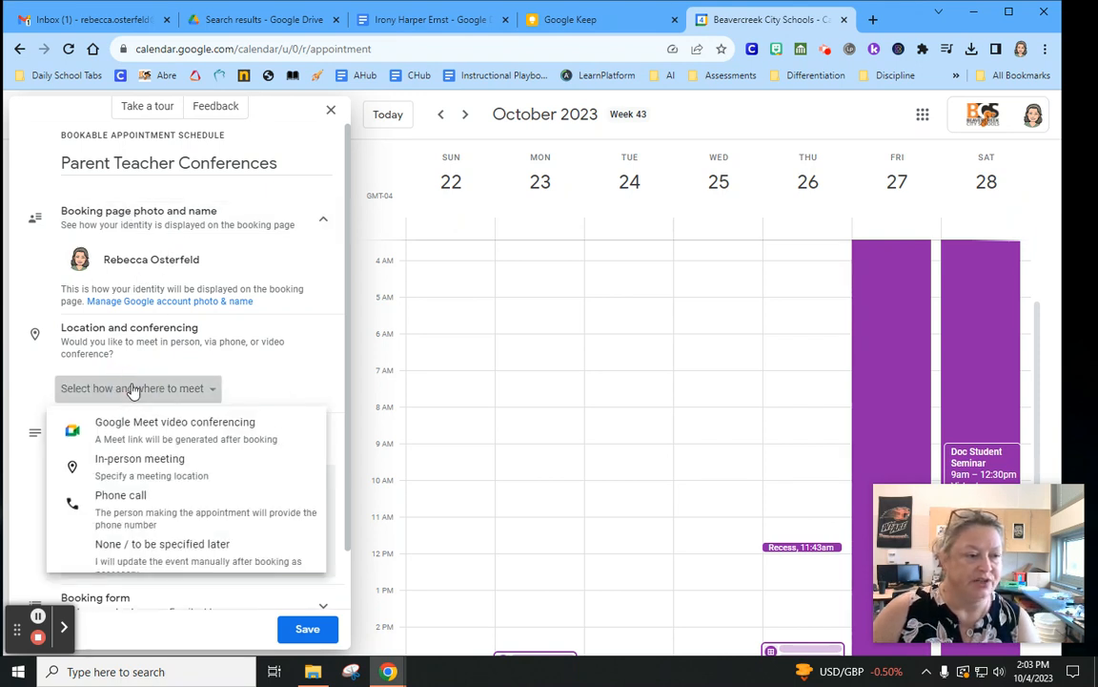
pyautogui.click(119, 471)
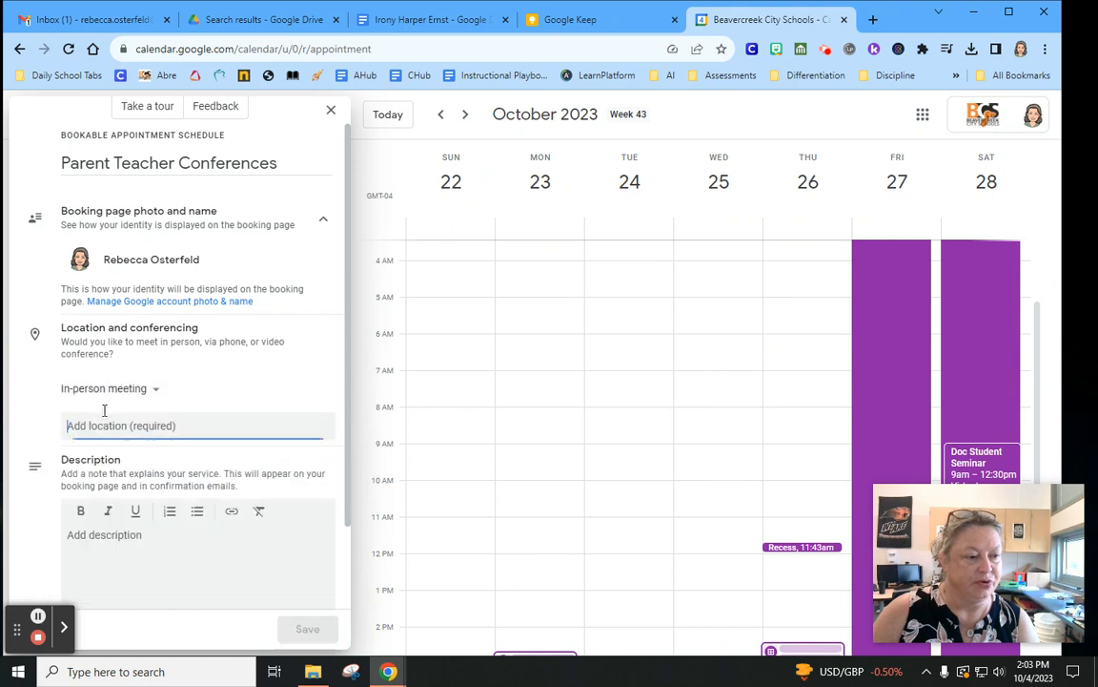
pyautogui.write('Co')
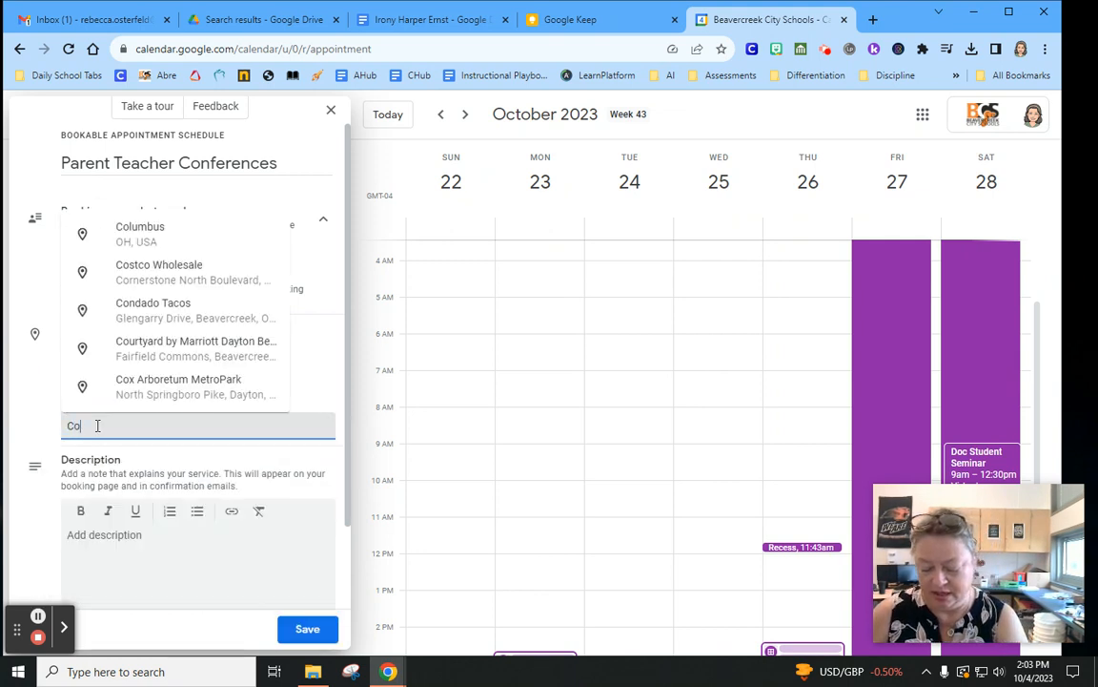
pyautogui.write('y 1504')
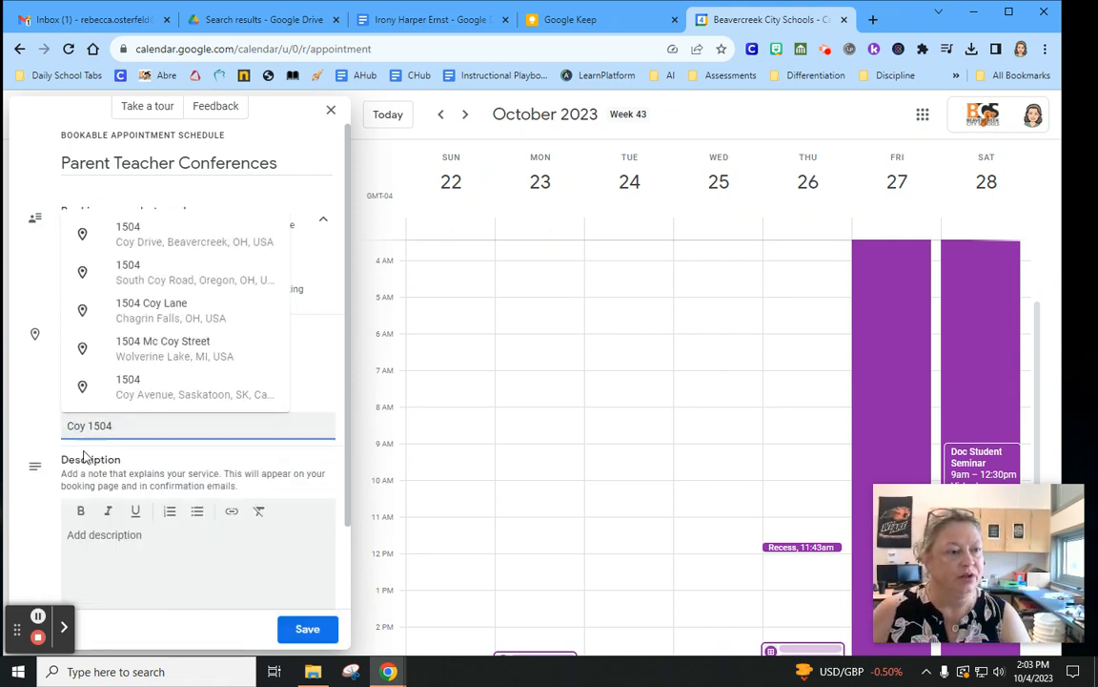
pyautogui.click(135, 541)
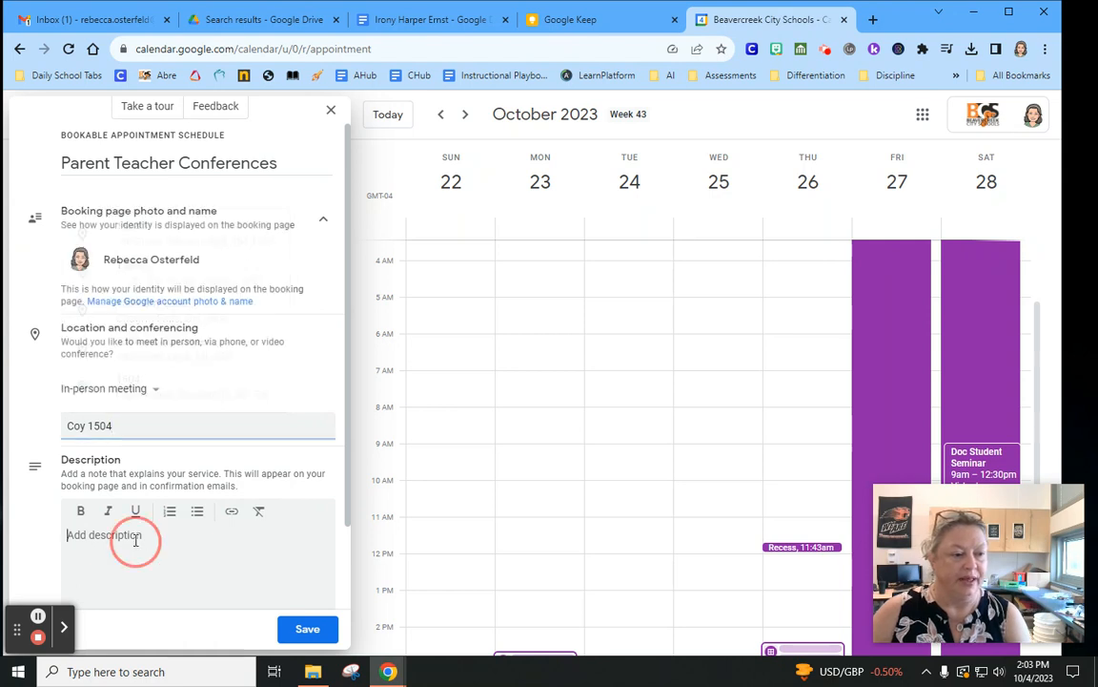
pyautogui.scroll(-1, 146, 561)
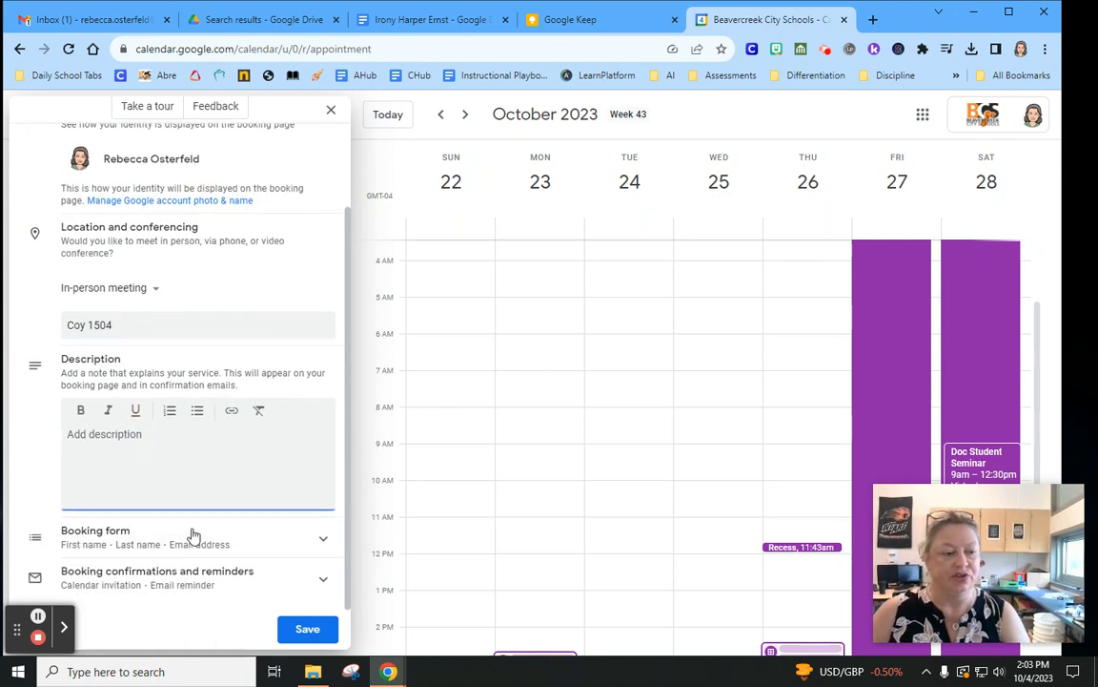
pyautogui.click(288, 545)
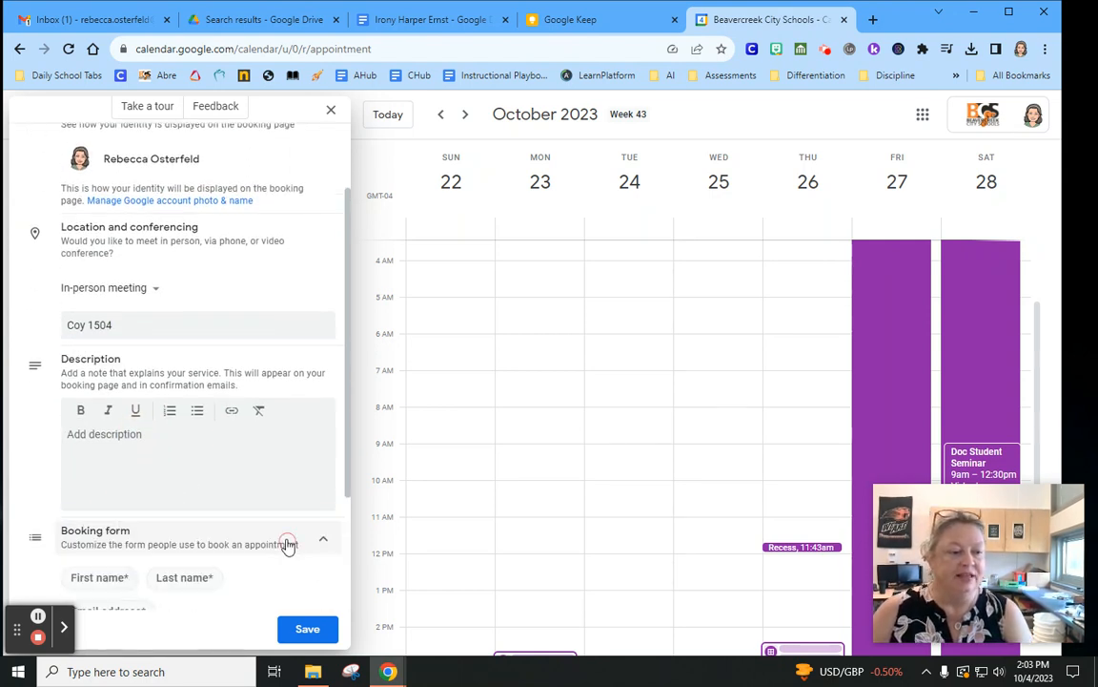
pyautogui.scroll(-2, 286, 536)
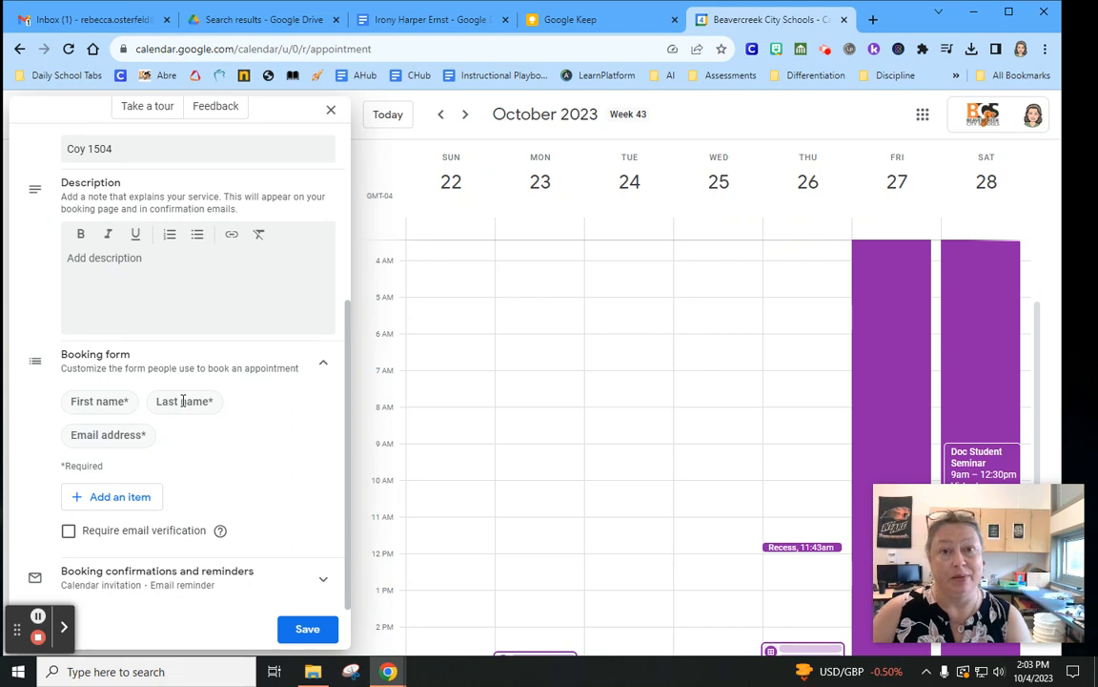
# Add a required custom 'Student Name' field to the booking form
pyautogui.click(103, 498)
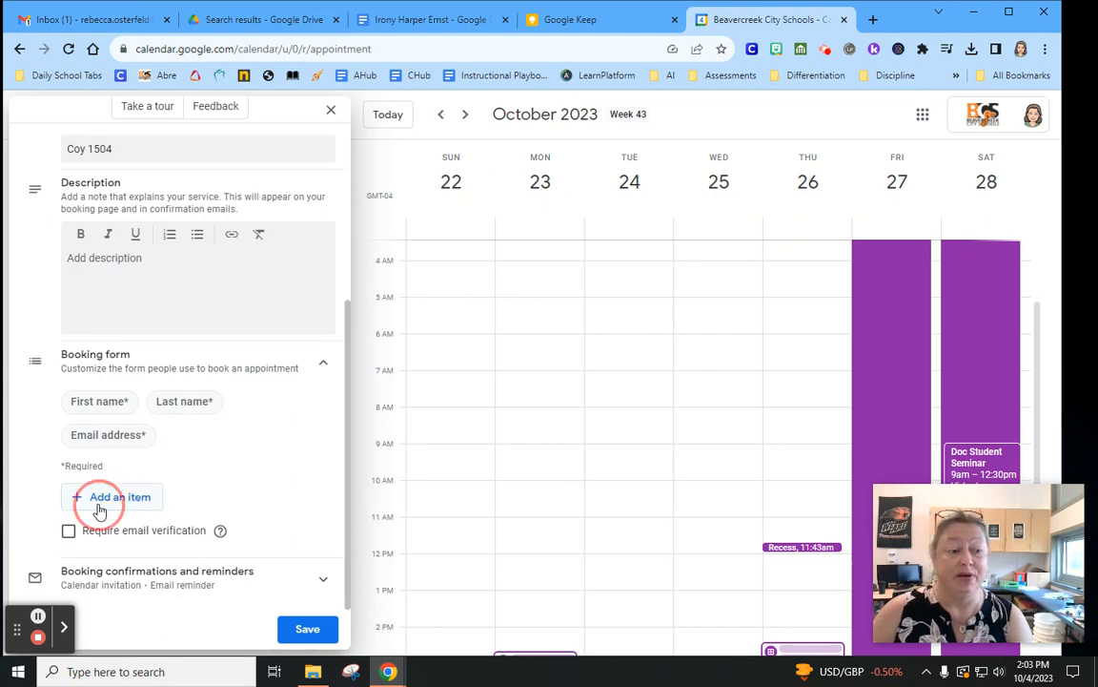
pyautogui.click(470, 354)
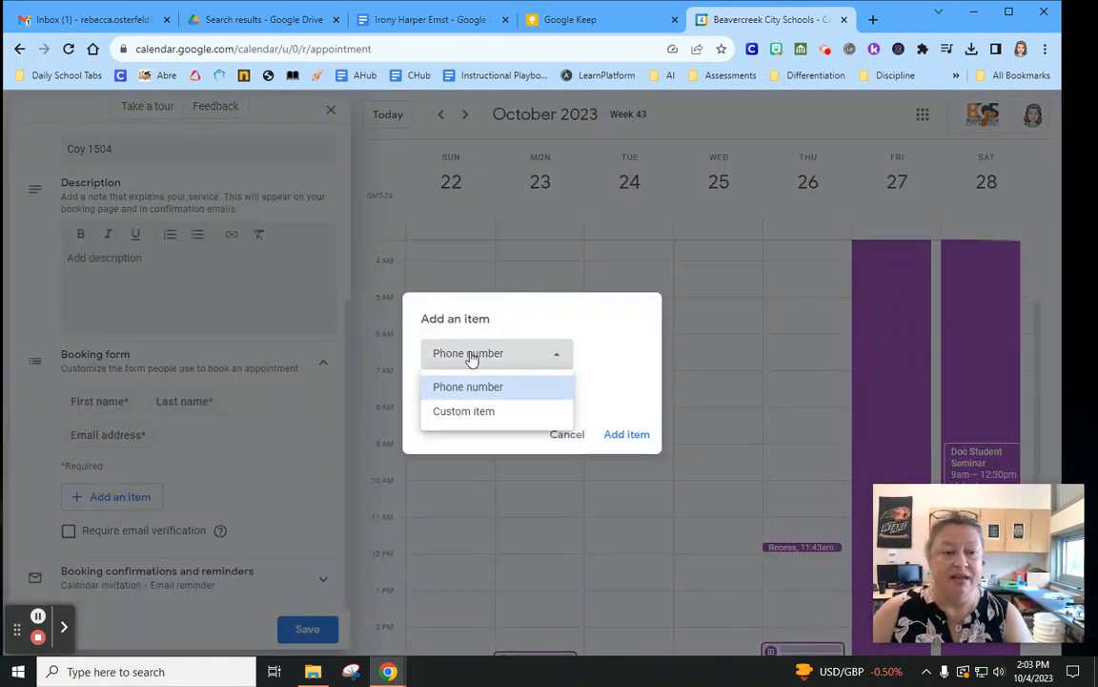
pyautogui.click(477, 412)
pyautogui.click(465, 371)
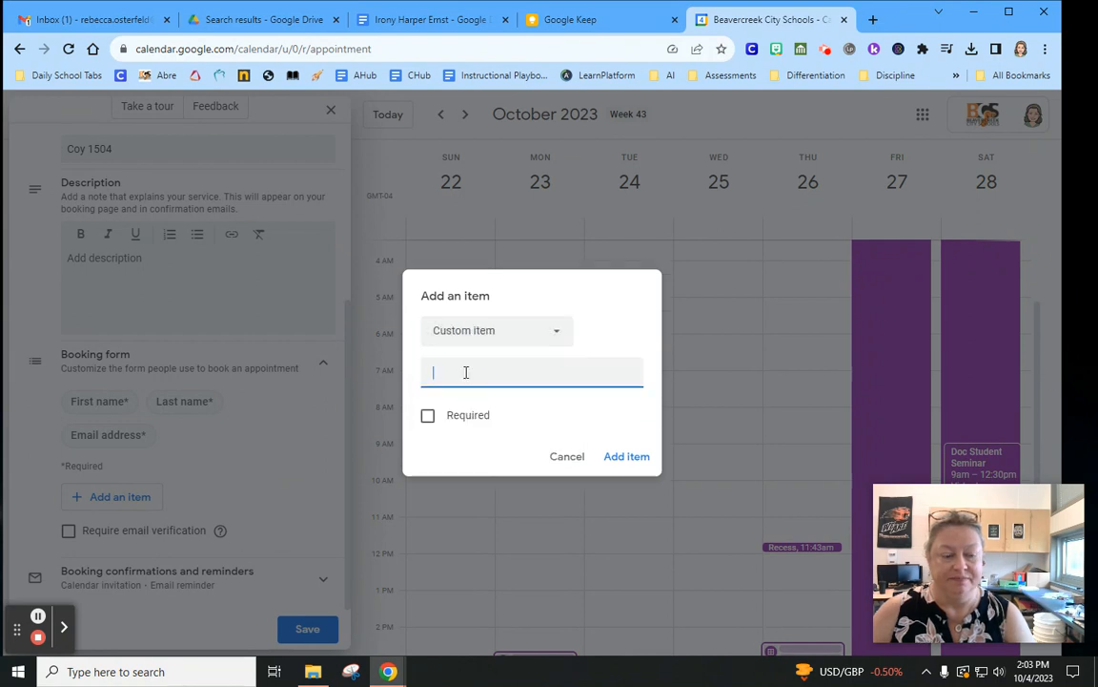
pyautogui.write('Student Name')
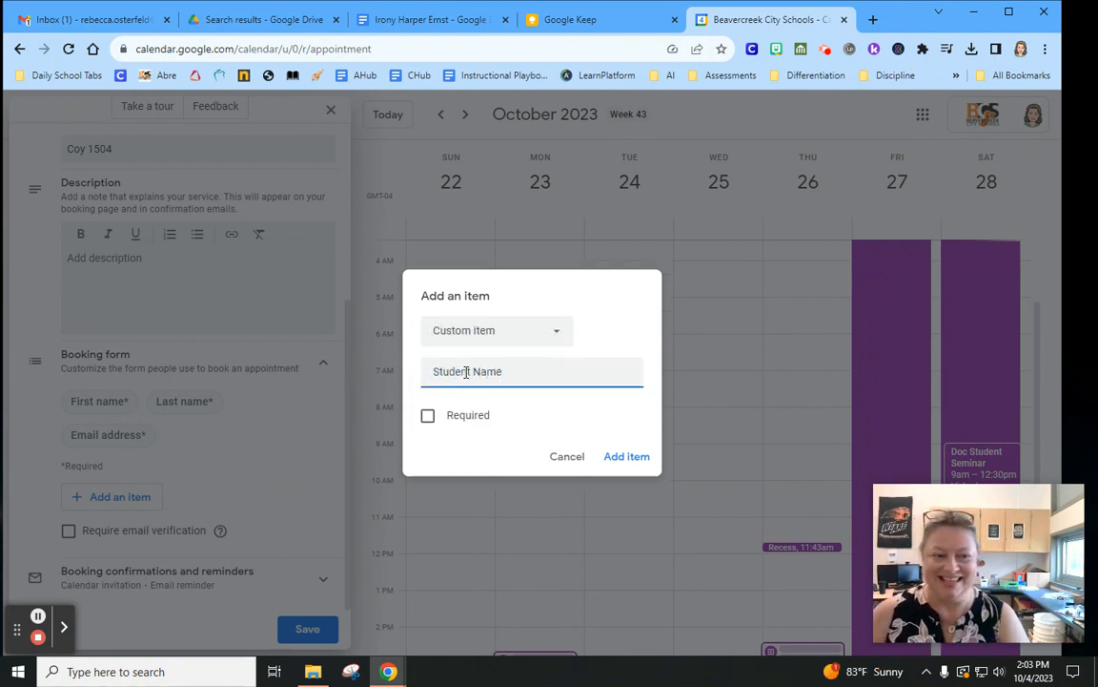
pyautogui.click(427, 416)
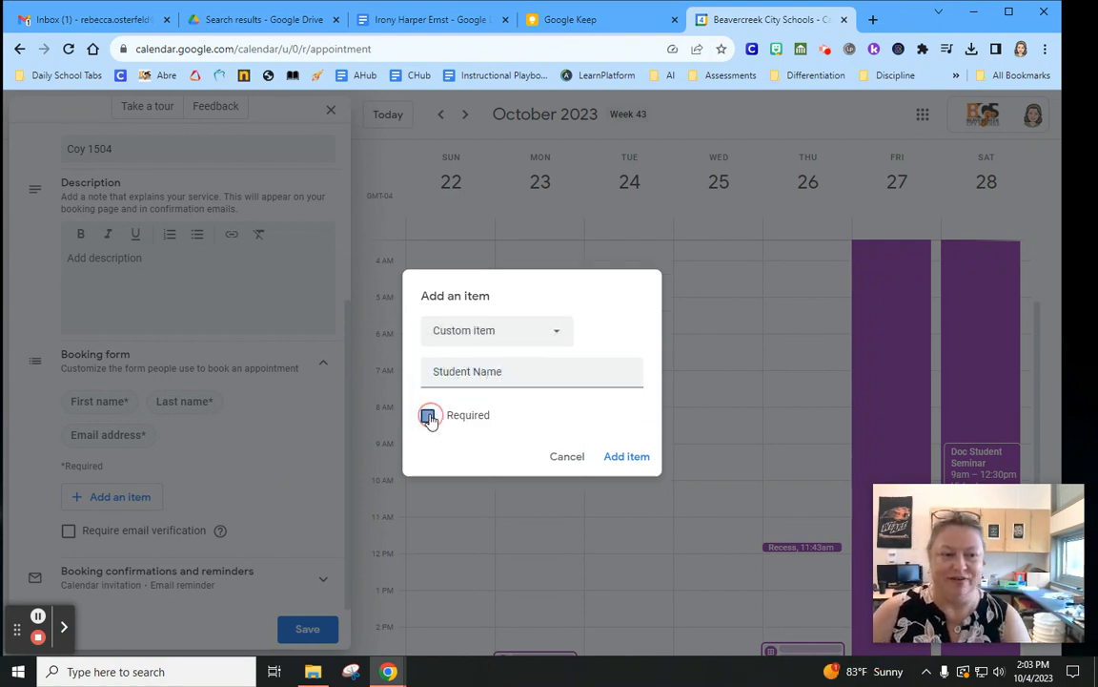
pyautogui.click(626, 457)
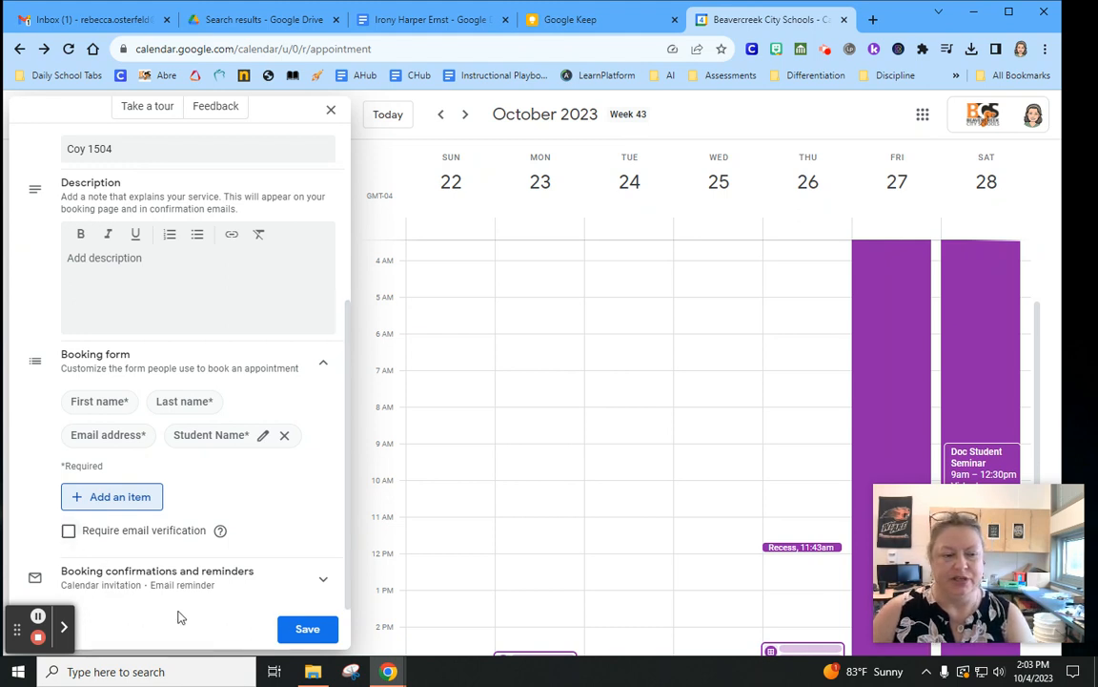
pyautogui.click(225, 577)
# Keep the 1-day-before email reminder, save the schedule, and open its public booking page
pyautogui.scroll(-2, 262, 537)
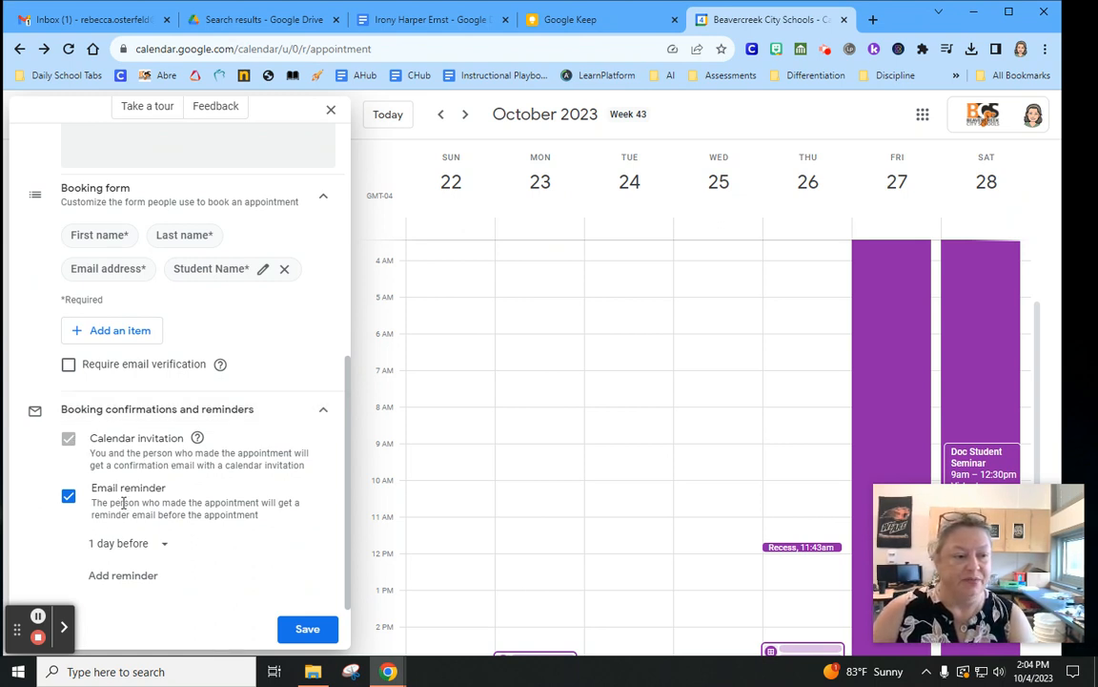
pyautogui.click(164, 544)
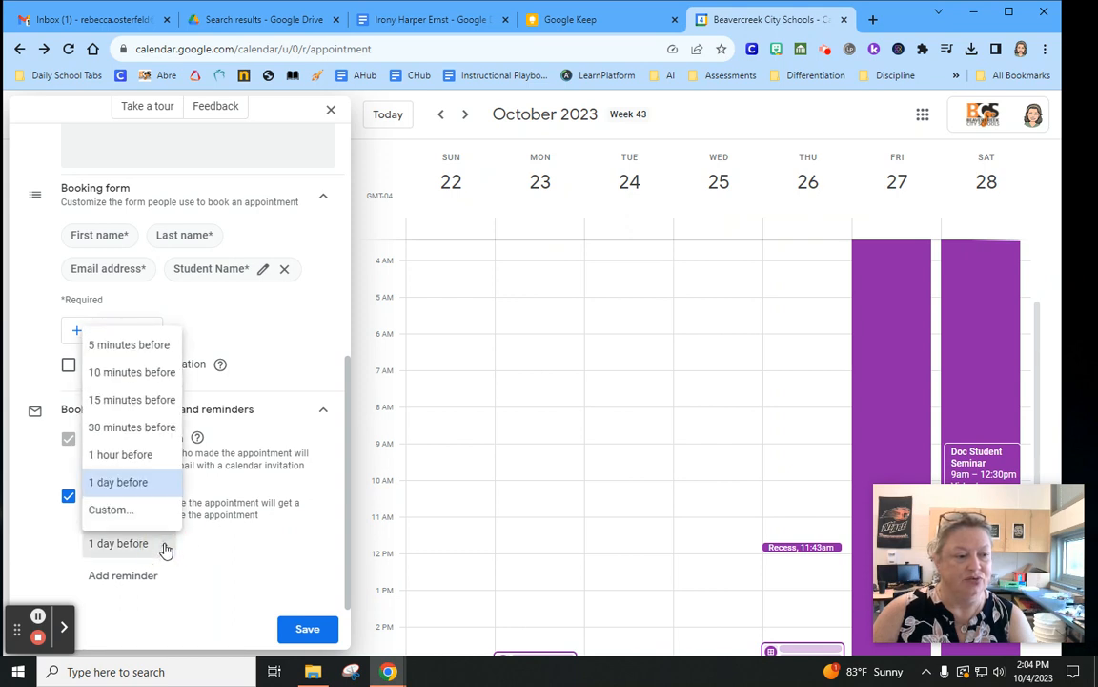
pyautogui.click(166, 550)
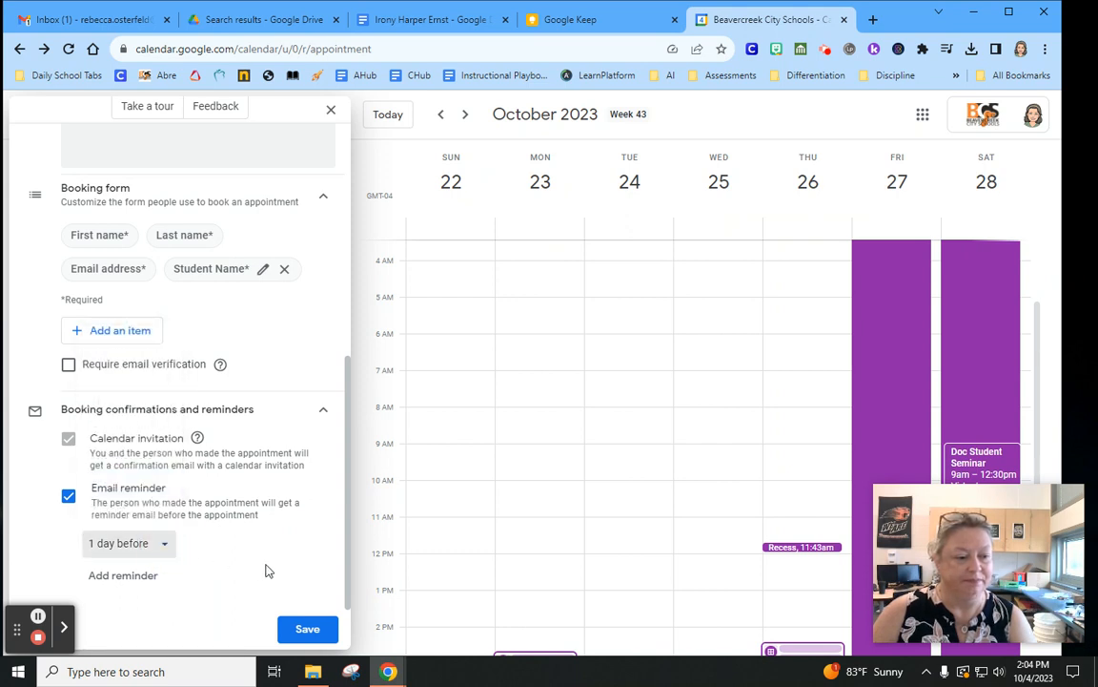
pyautogui.click(307, 631)
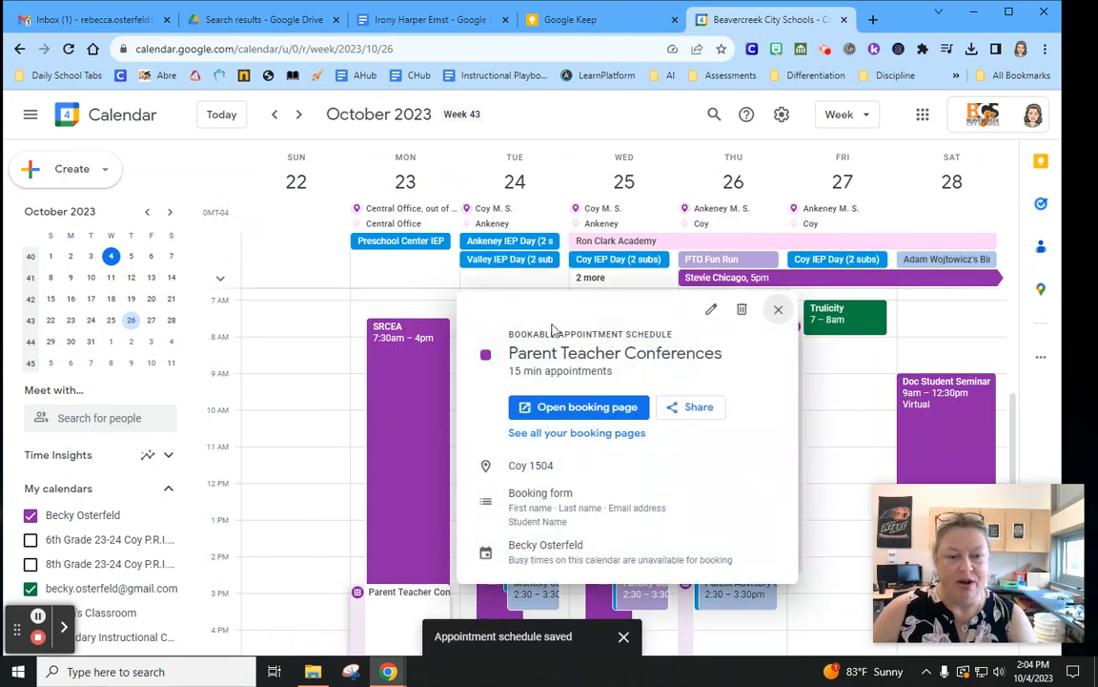
pyautogui.click(625, 305)
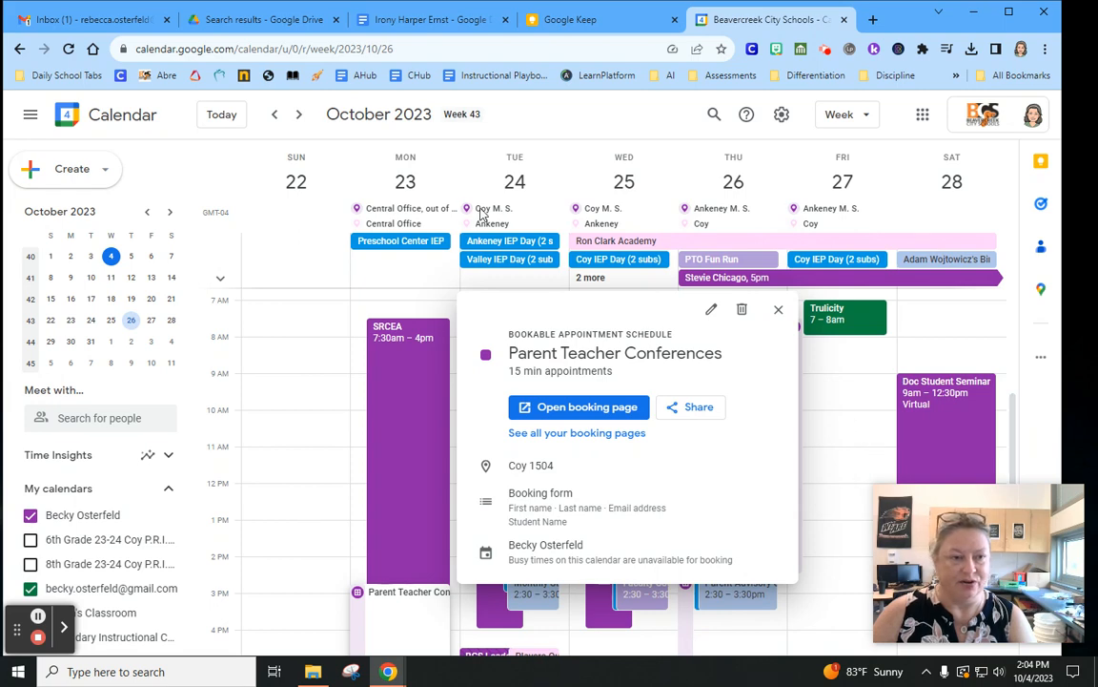
pyautogui.click(567, 412)
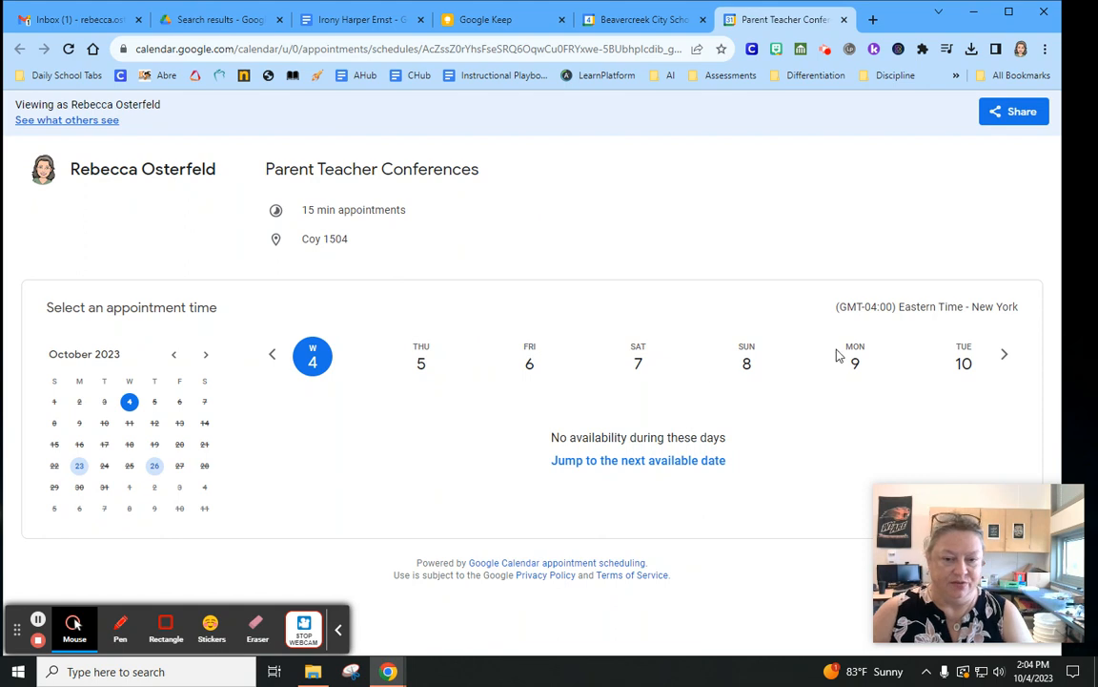
# Book a test 4:15pm slot on Monday, Oct 23, entering a student's name
pyautogui.click(1004, 355)
pyautogui.click(1004, 354)
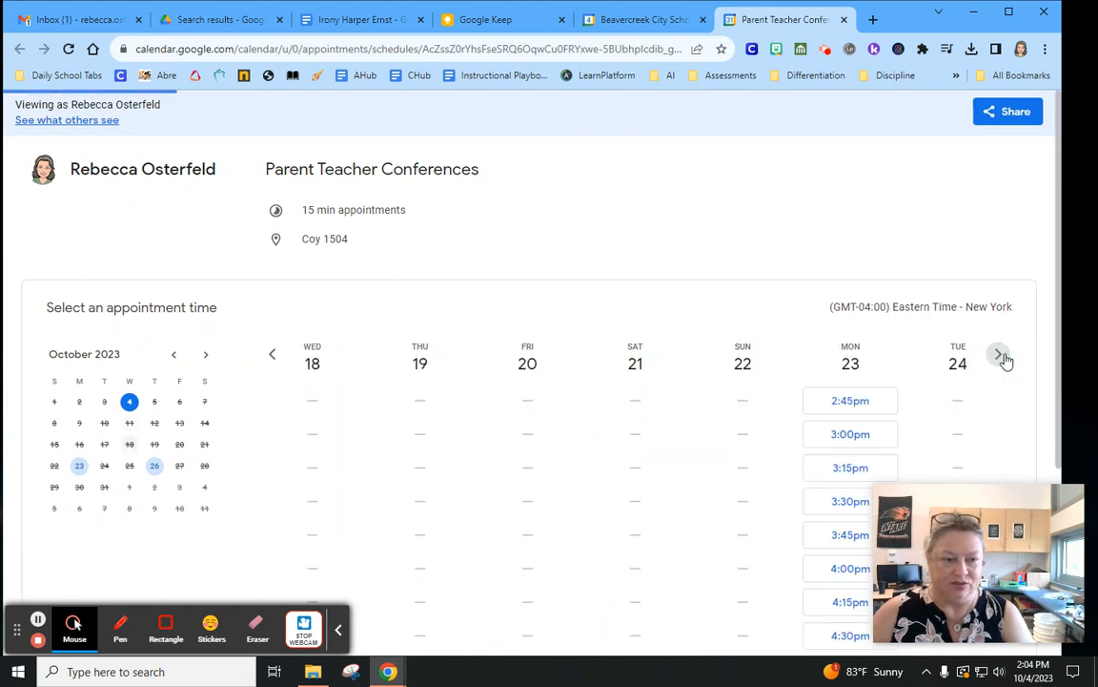
pyautogui.scroll(-3, 821, 275)
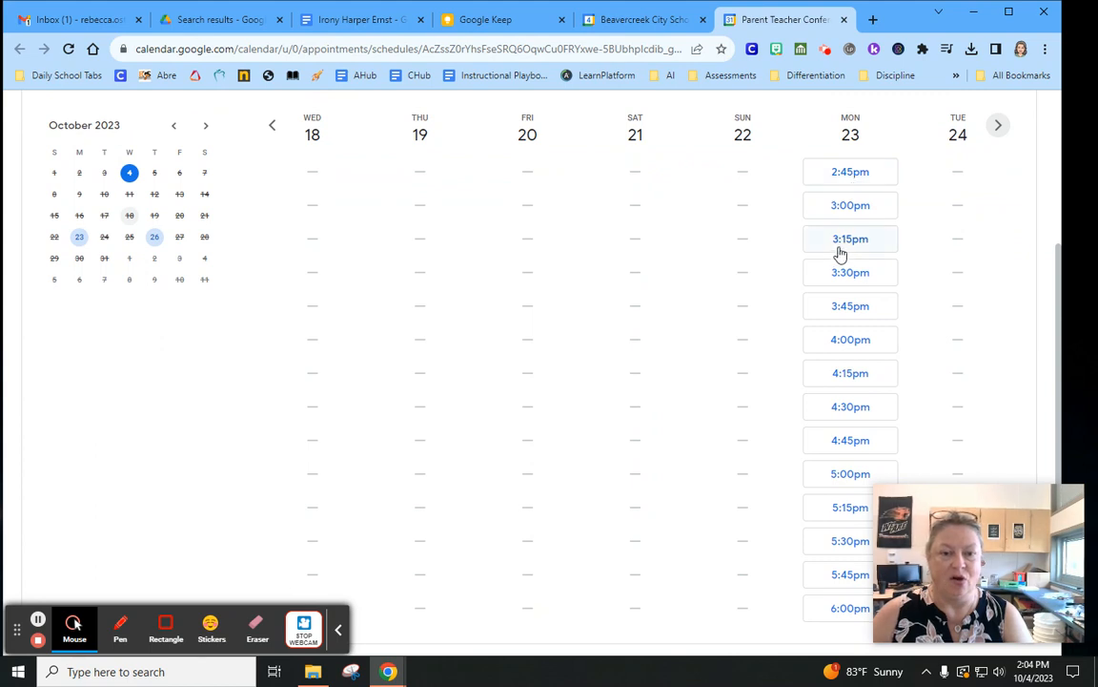
pyautogui.scroll(-1, 839, 286)
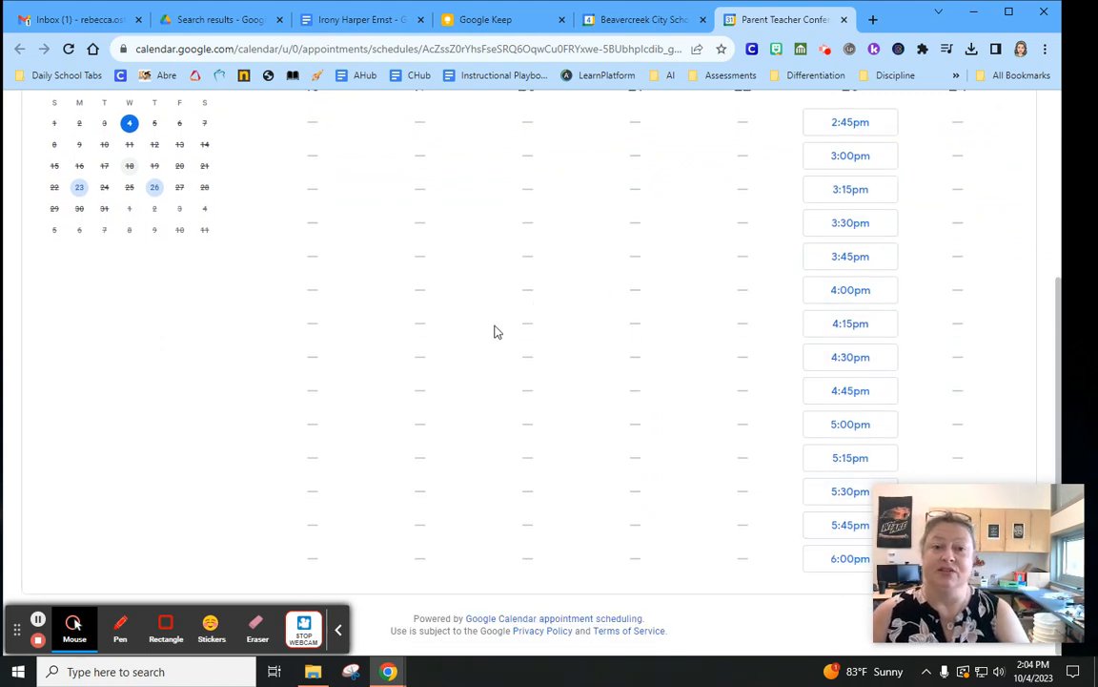
pyautogui.click(843, 324)
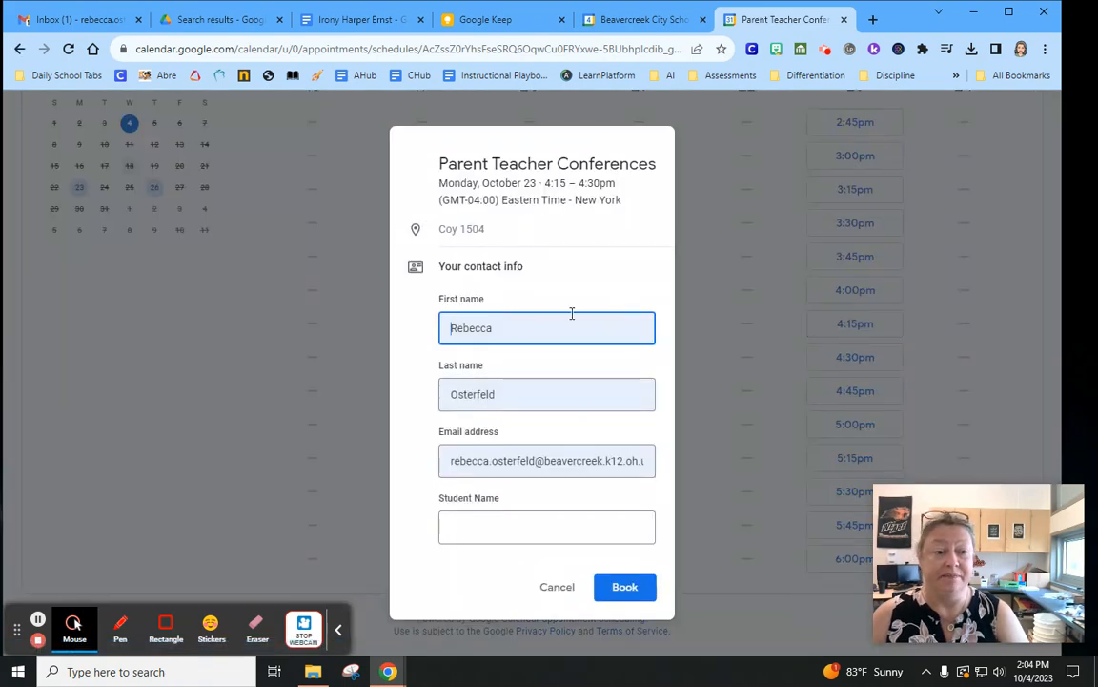
pyautogui.click(492, 521)
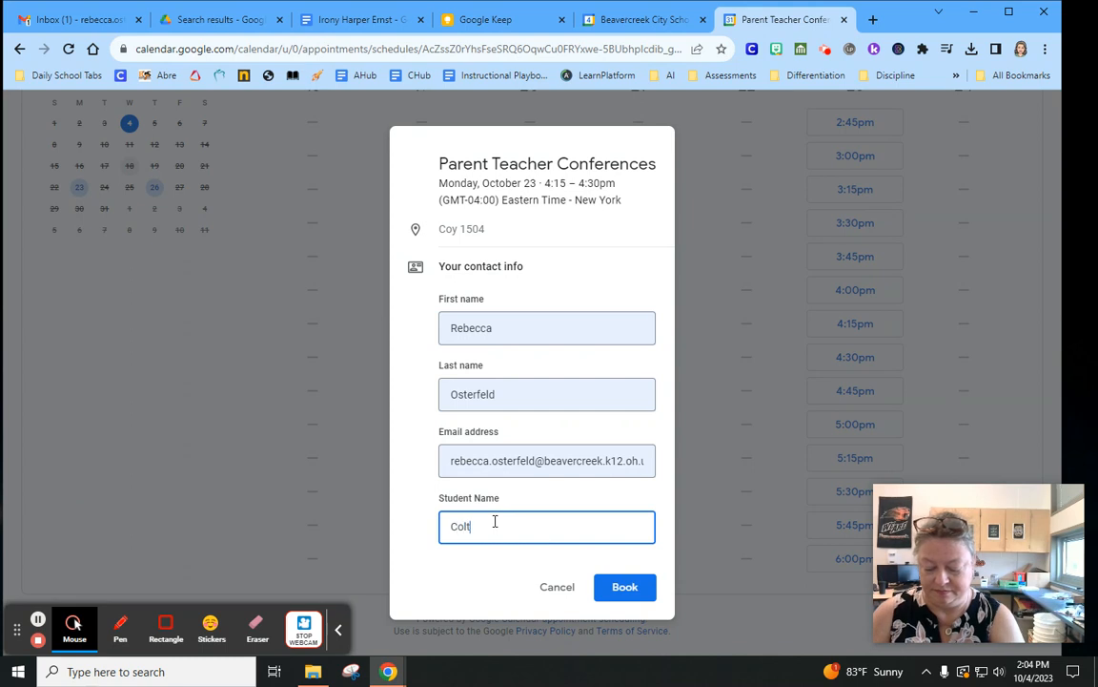
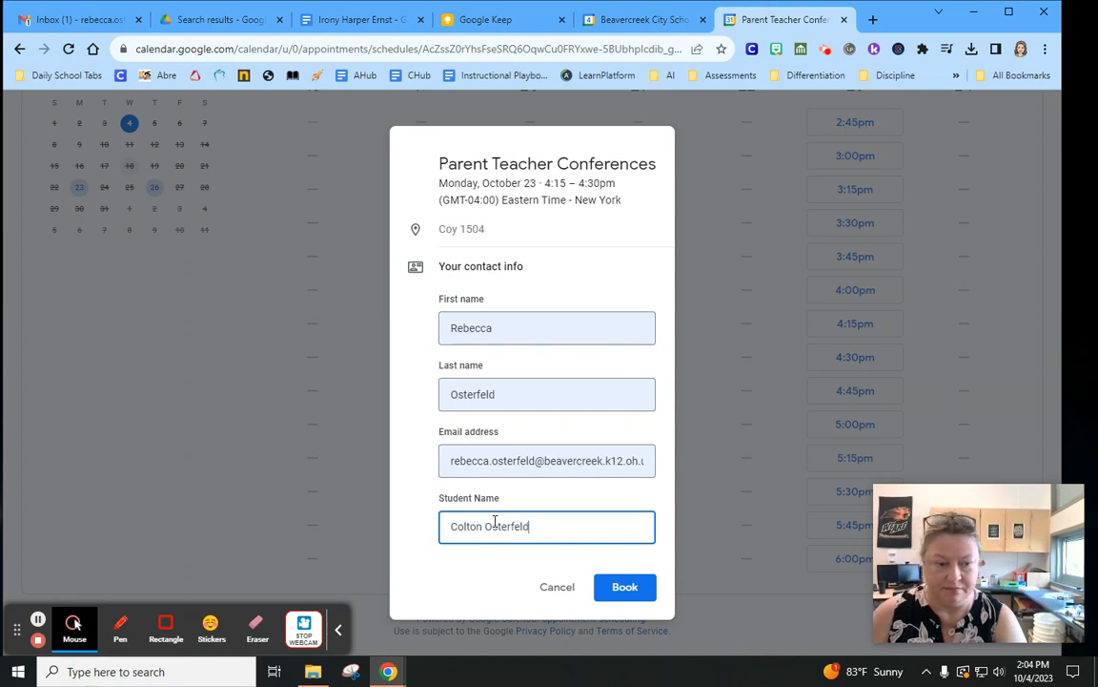
pyautogui.click(602, 590)
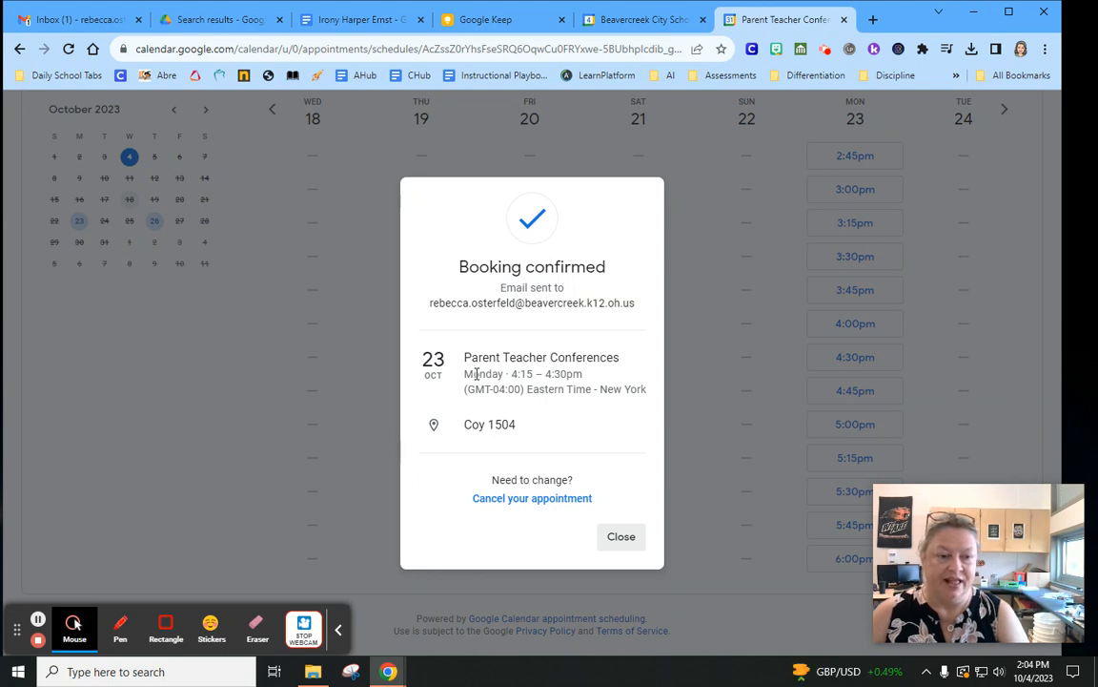
pyautogui.click(617, 547)
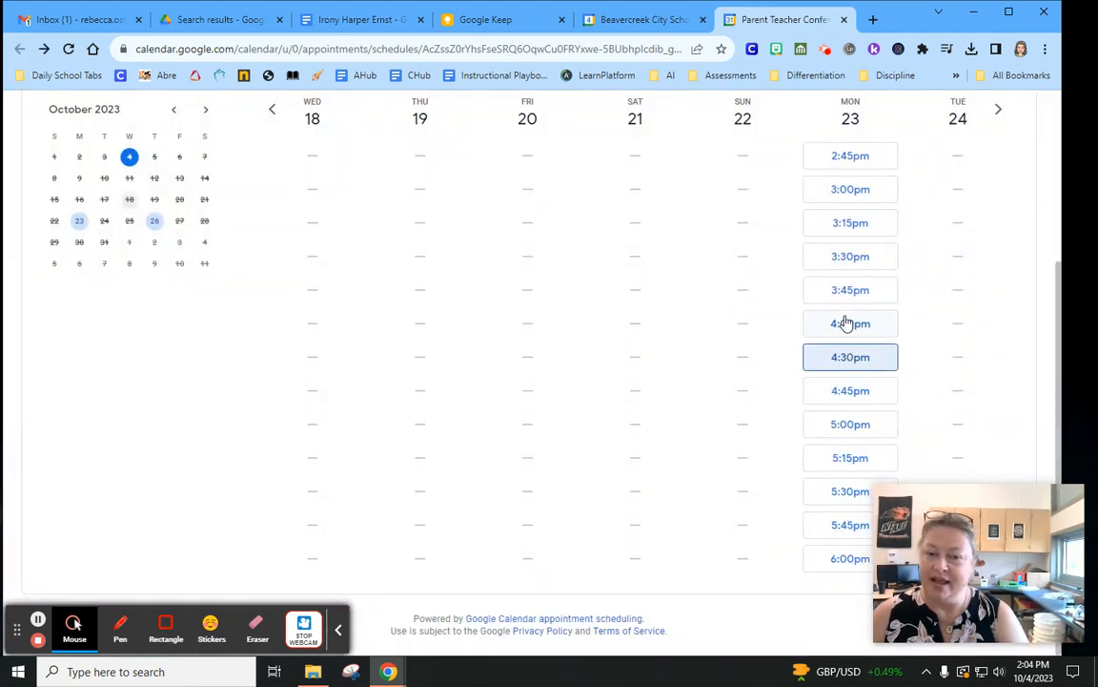
pyautogui.scroll(3, 358, 212)
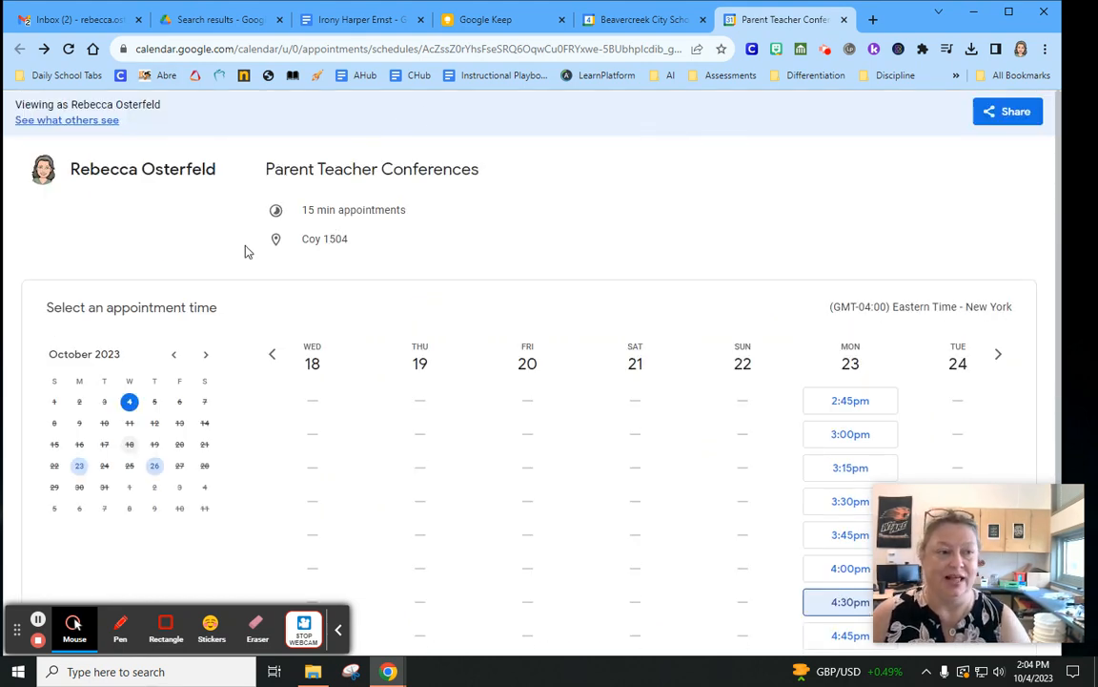
# Back in the calendar, review the Student Name on the Monday 23 test booking
pyautogui.click(620, 21)
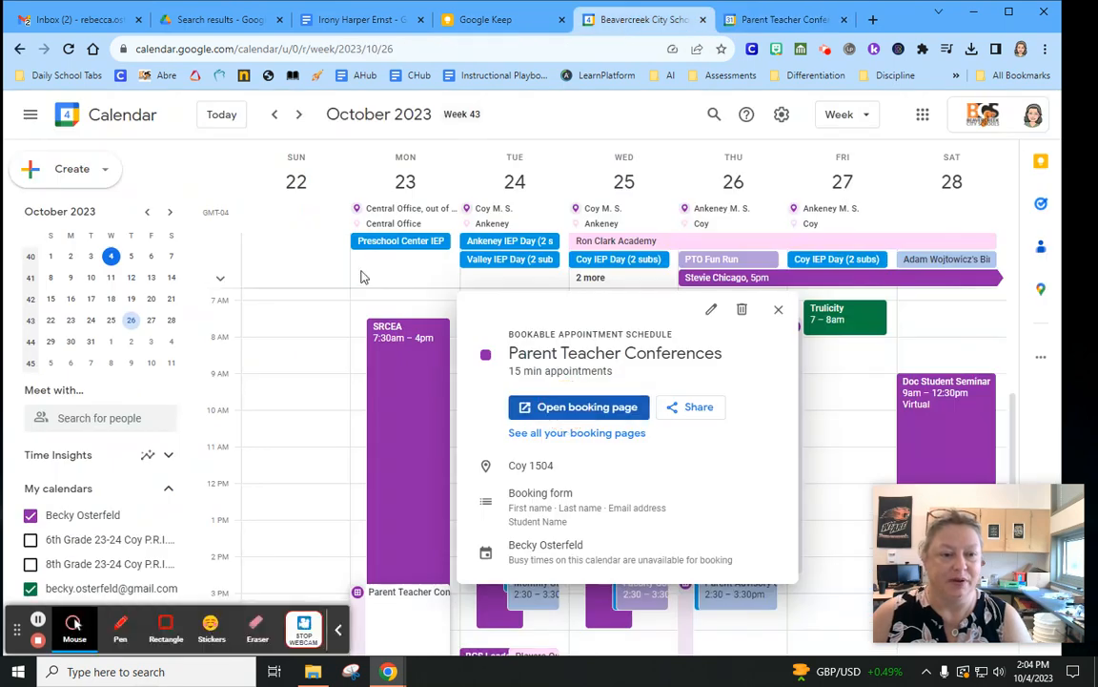
pyautogui.click(779, 313)
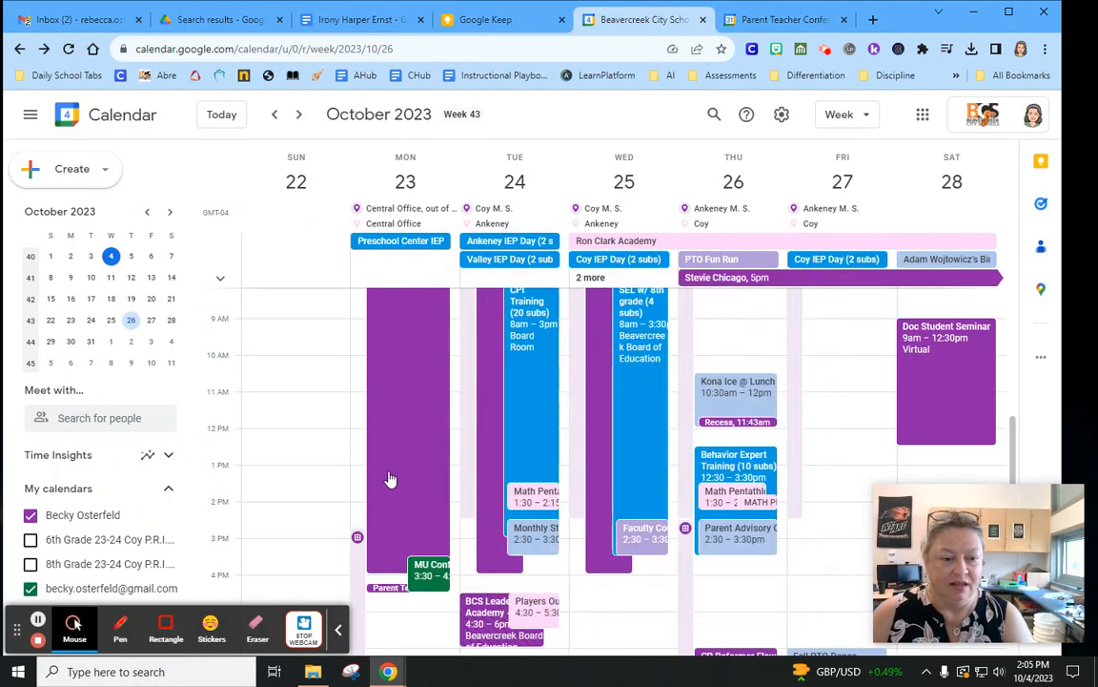
pyautogui.scroll(-3, 363, 396)
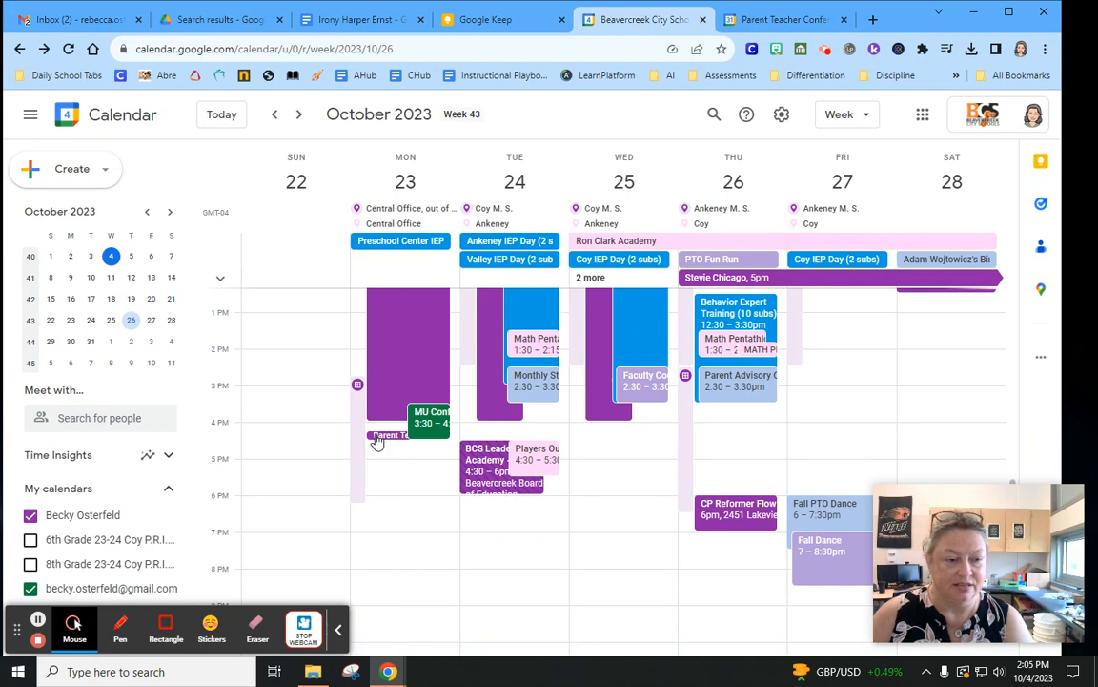
pyautogui.click(378, 435)
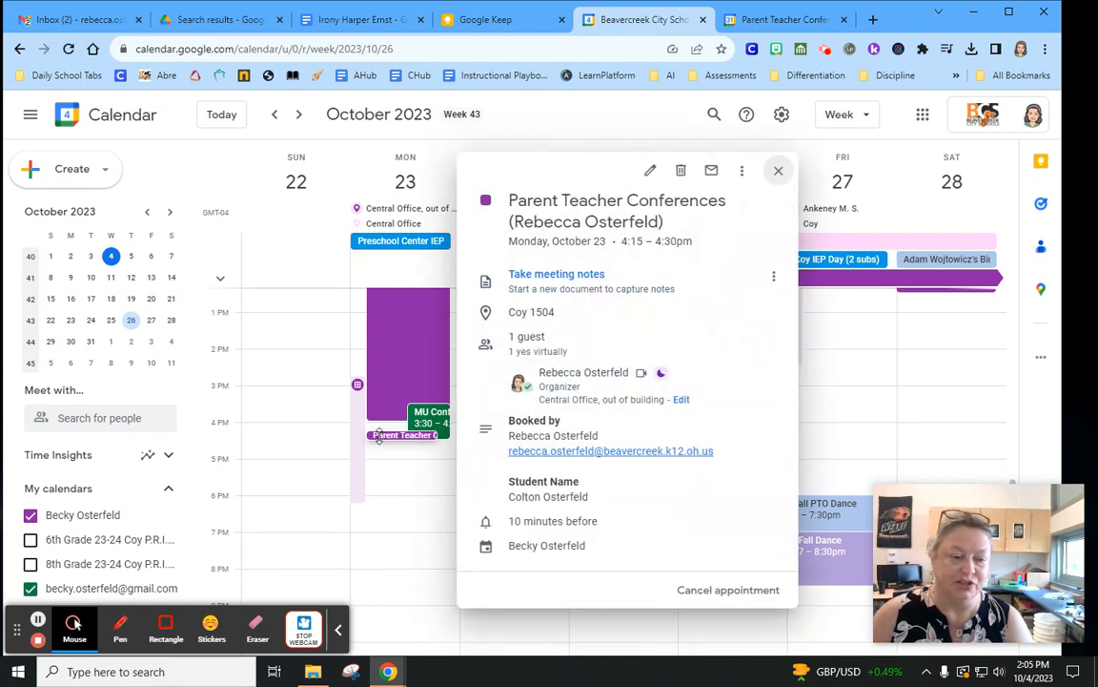
pyautogui.click(290, 400)
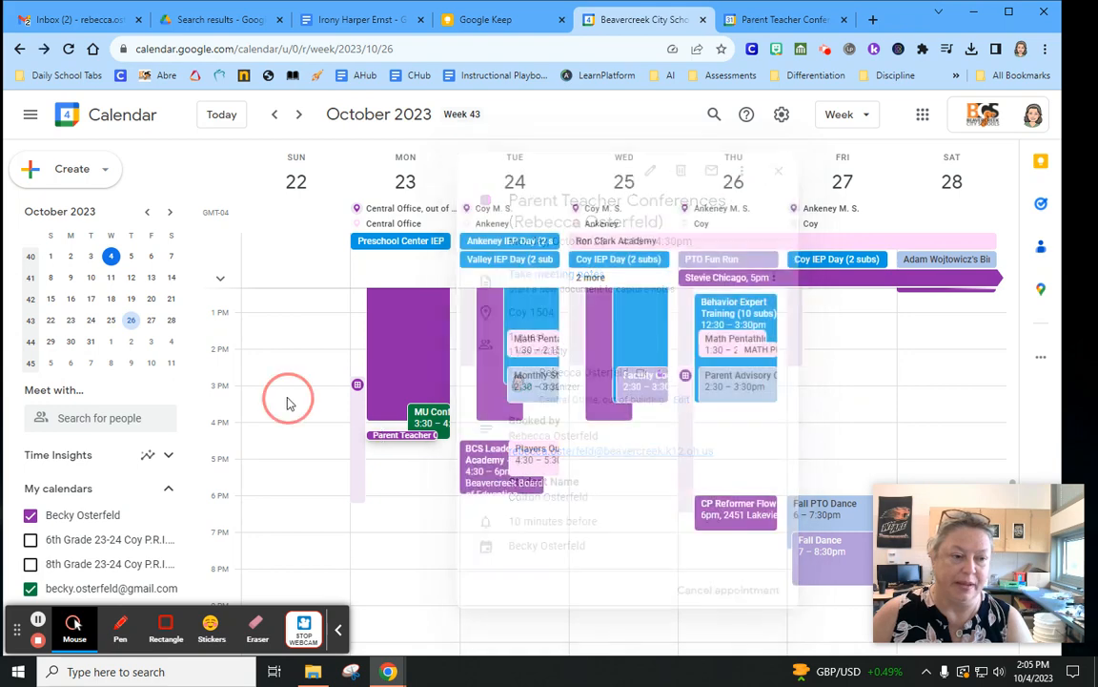
# Bring up the Parent Teacher Conferences appointment schedule details
pyautogui.click(357, 387)
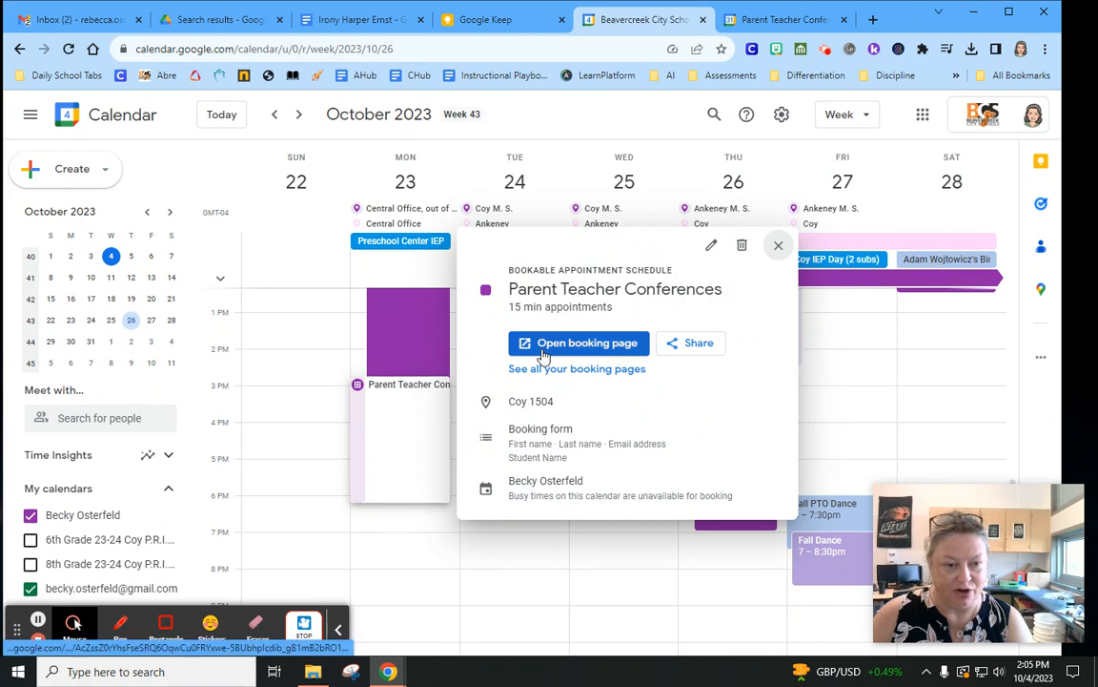
pyautogui.click(309, 383)
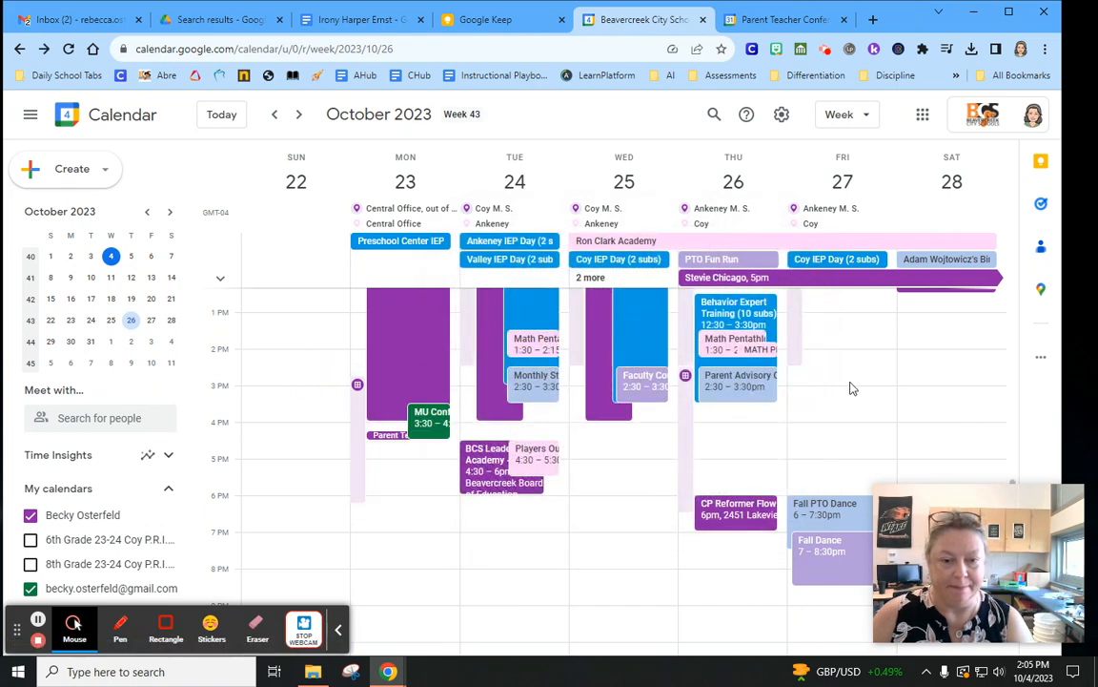
pyautogui.click(355, 406)
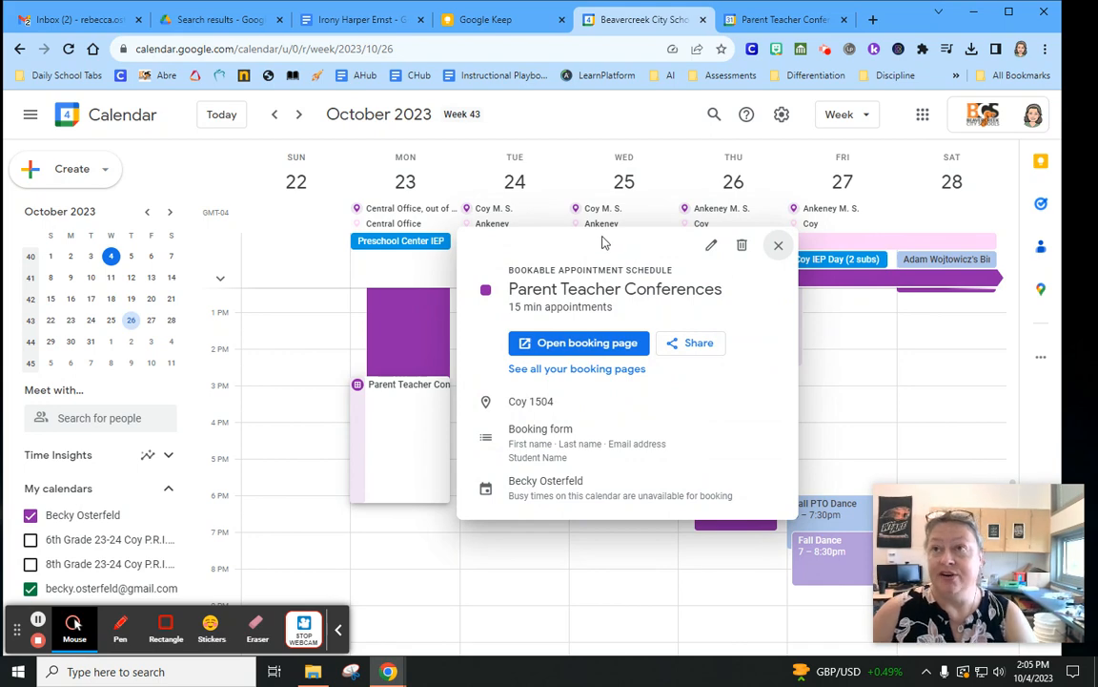
# Copy the single booking page link for Parent Teacher Conferences
pyautogui.click(691, 344)
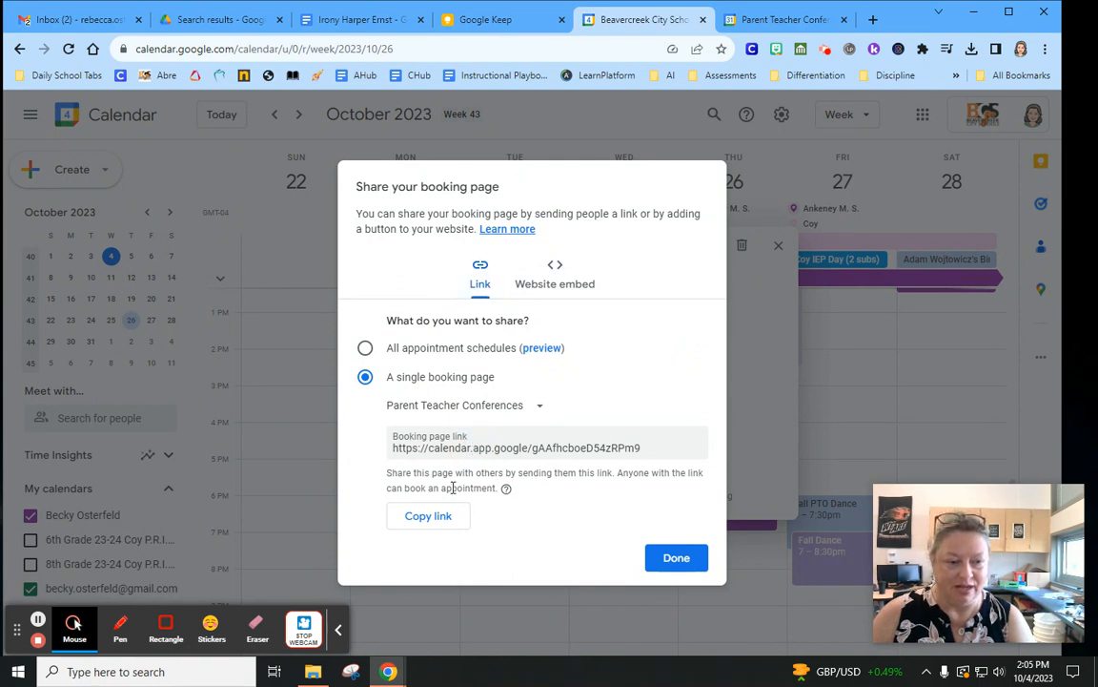
pyautogui.click(435, 519)
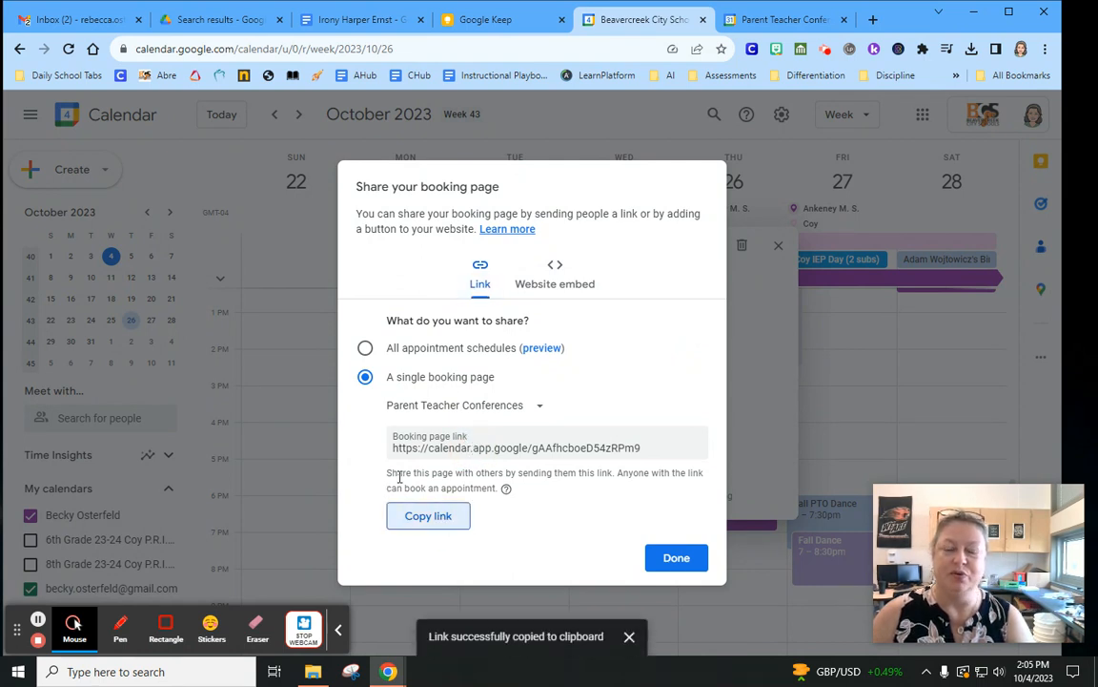